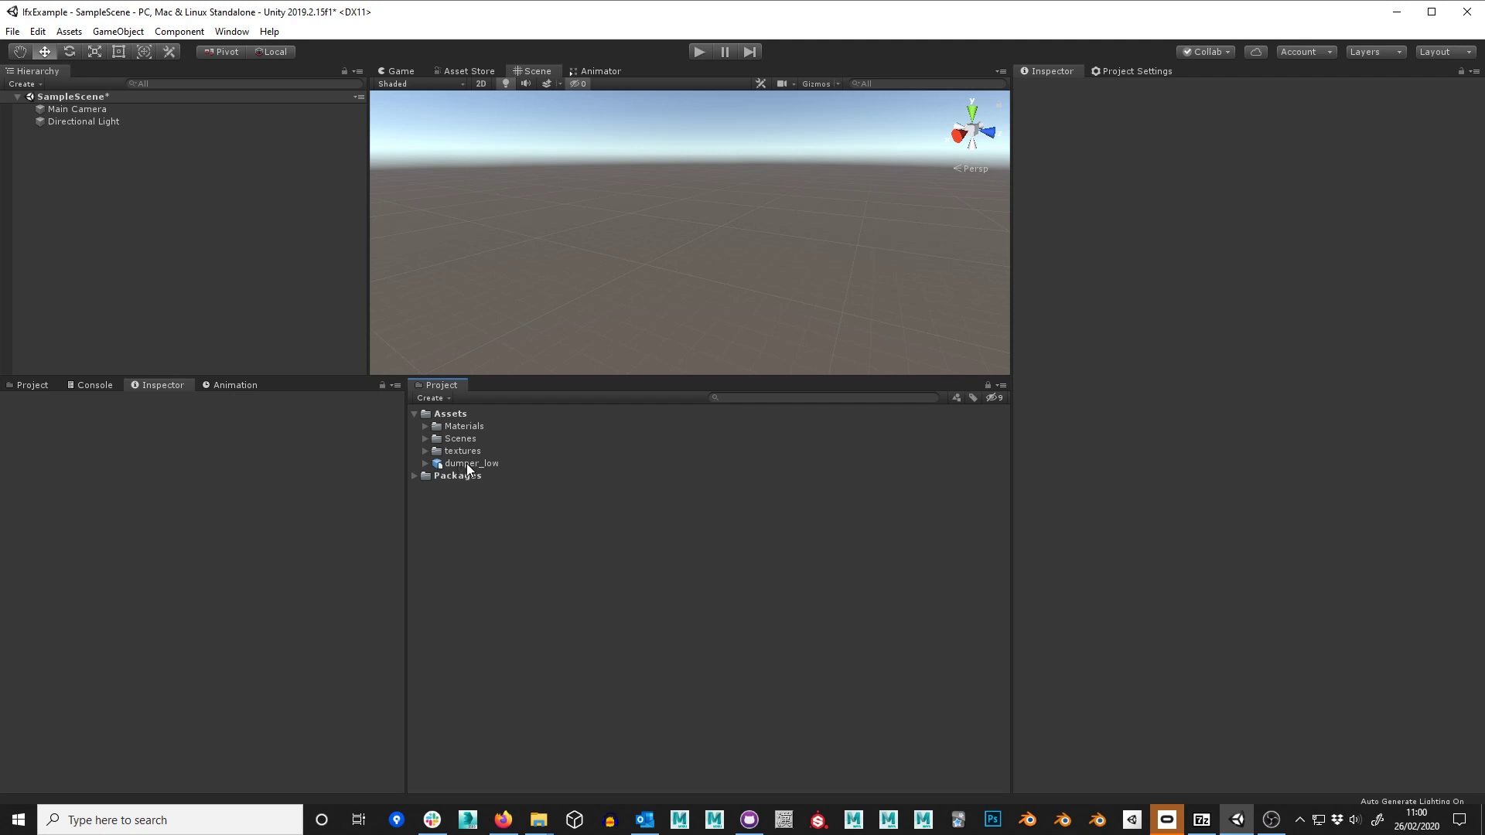
# Step: Add the dumper_low model from the project assets to SampleScene
pyautogui.moveTo(467, 462); pyautogui.dragTo(235, 280)
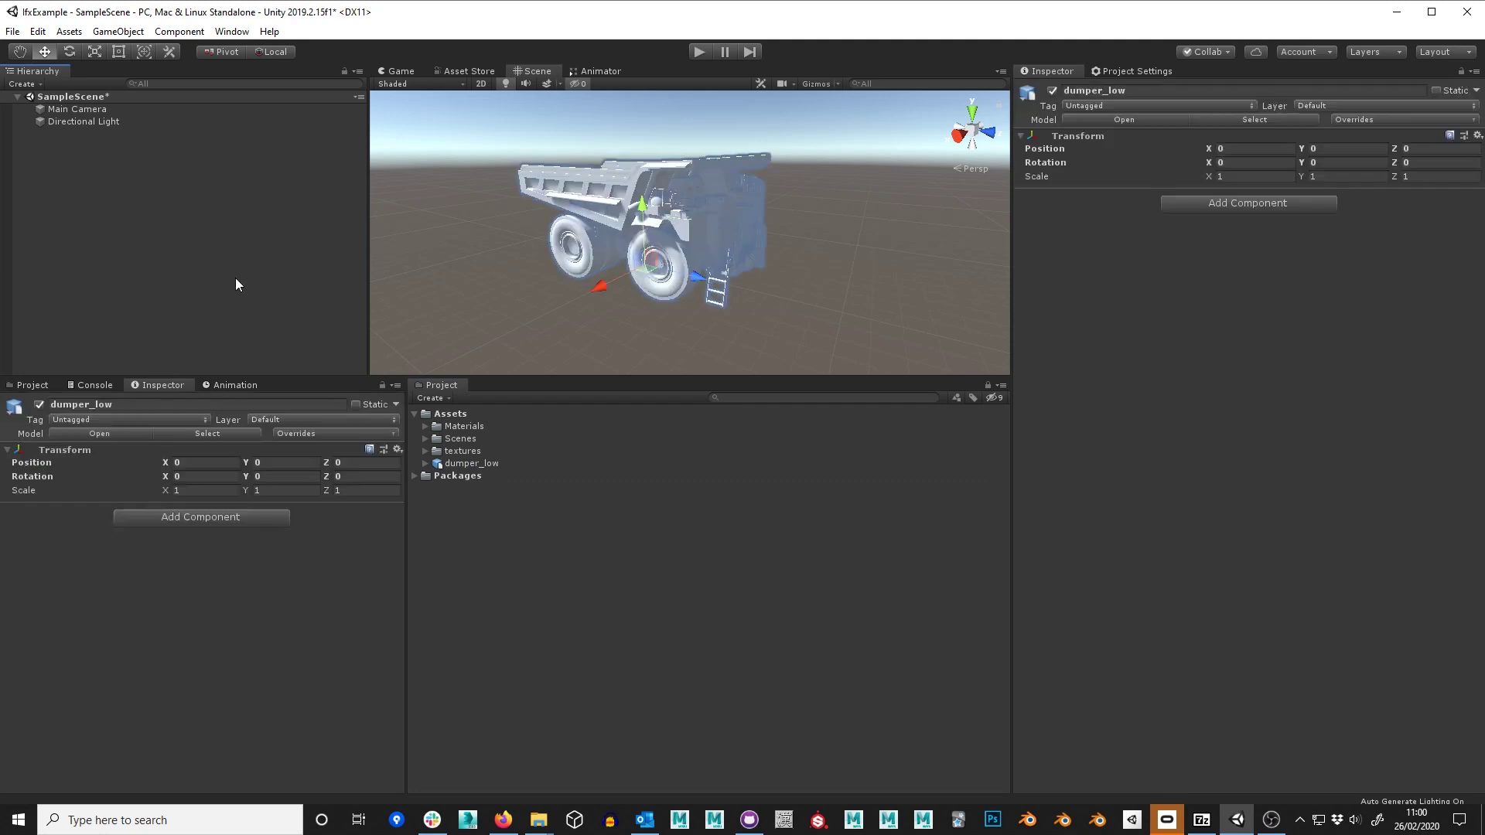
pyautogui.keyDown('alt'); pyautogui.moveTo(704, 295); pyautogui.dragTo(734, 270); pyautogui.keyUp('alt')
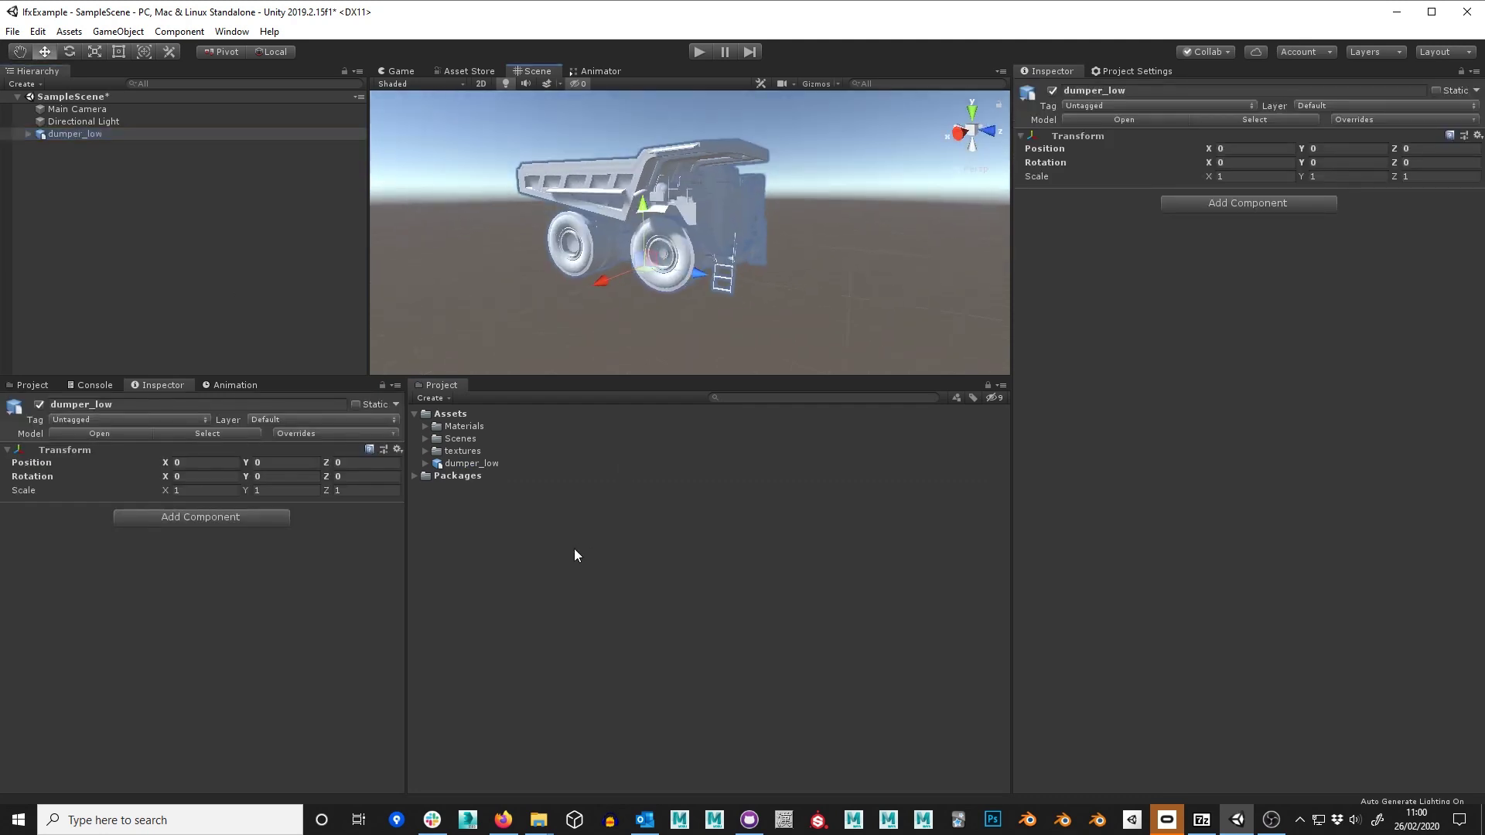
pyautogui.click(524, 557)
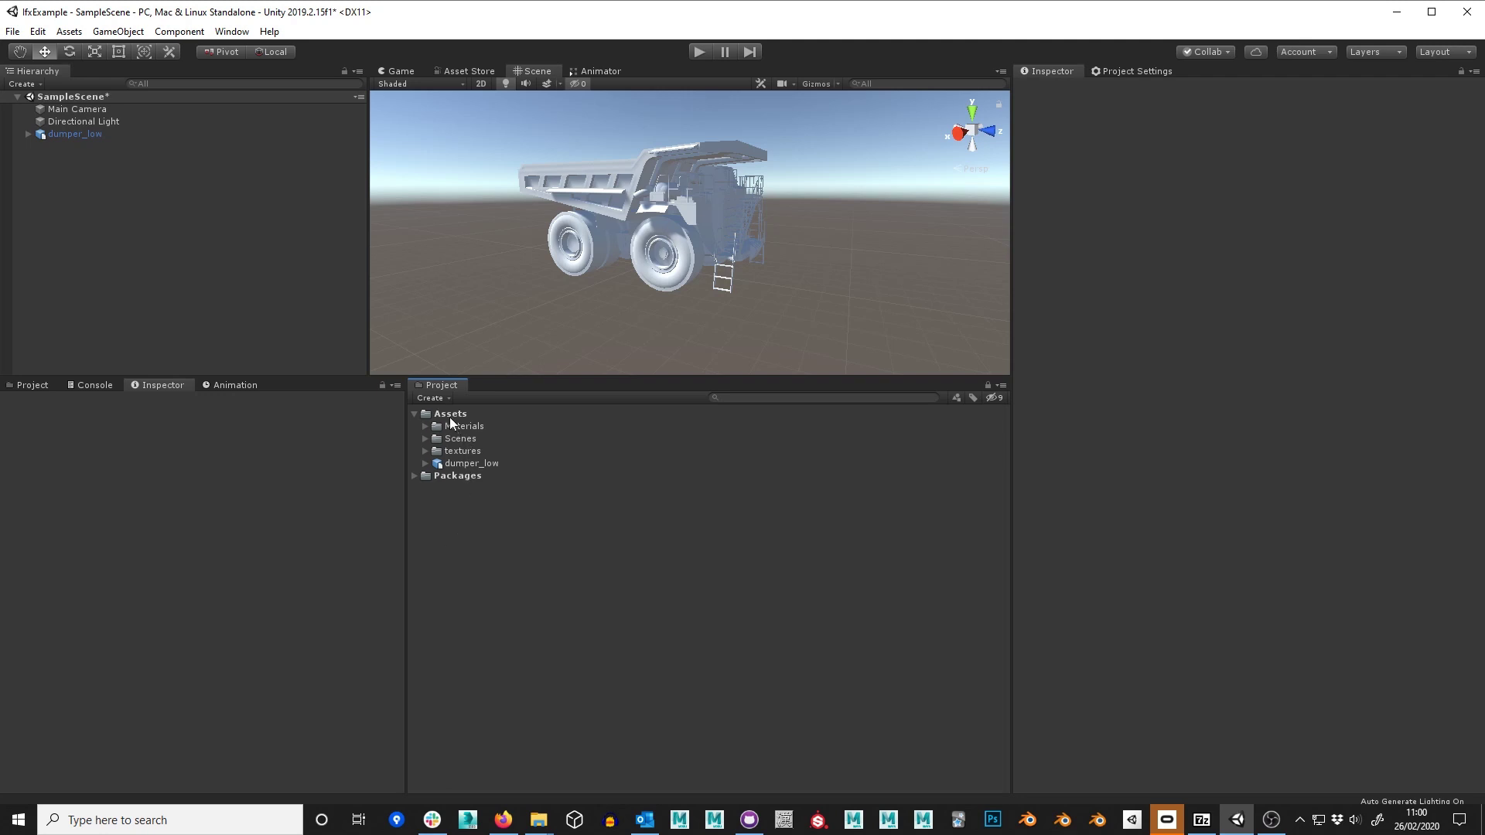
# Step: Create a DumpTruck folder in Assets and move the Materials folder, textures folder and dumper_low model into it
pyautogui.click(432, 397)
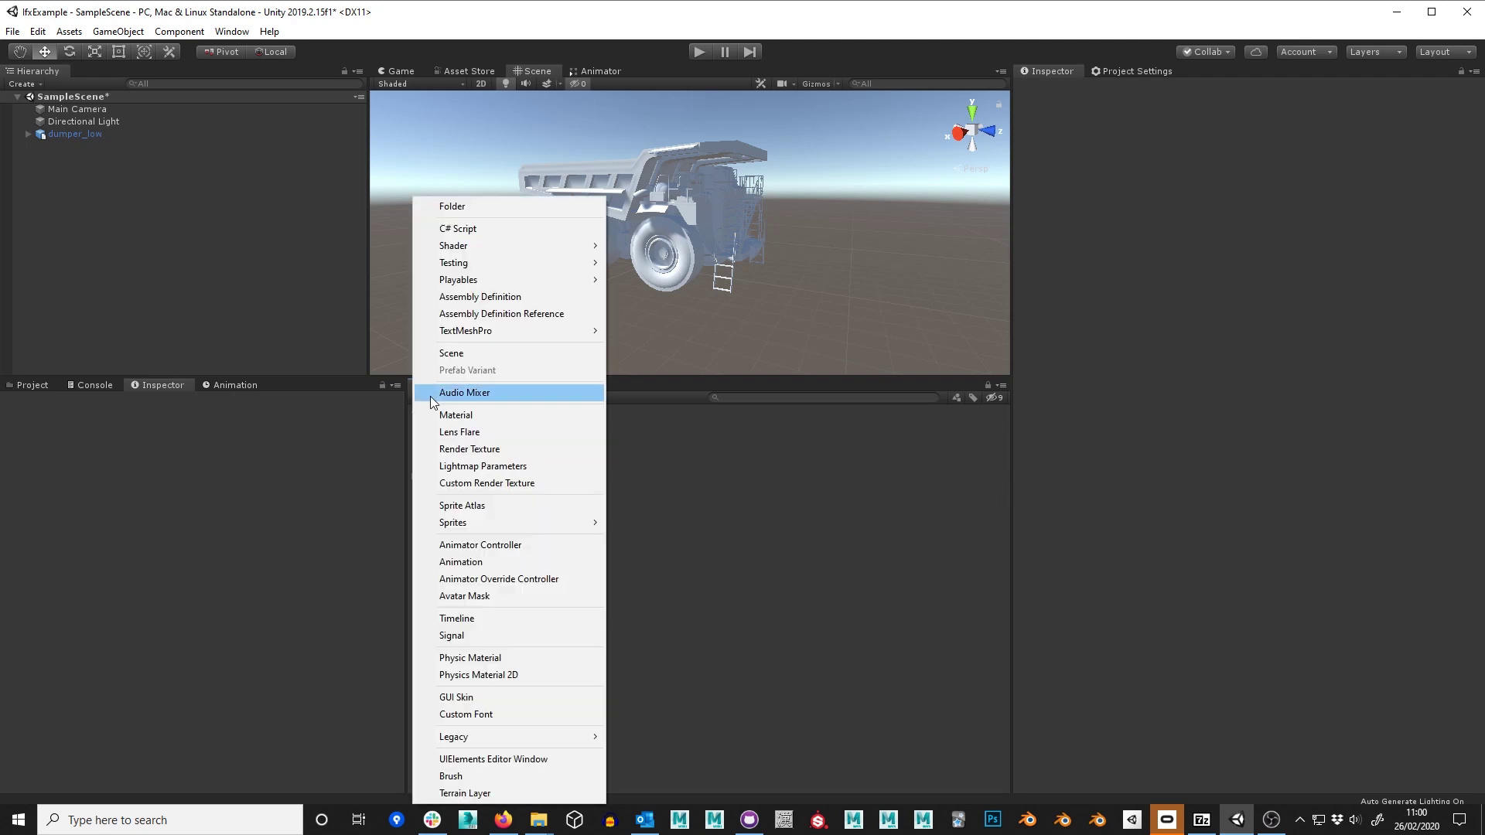
pyautogui.click(465, 206)
pyautogui.write('Du')
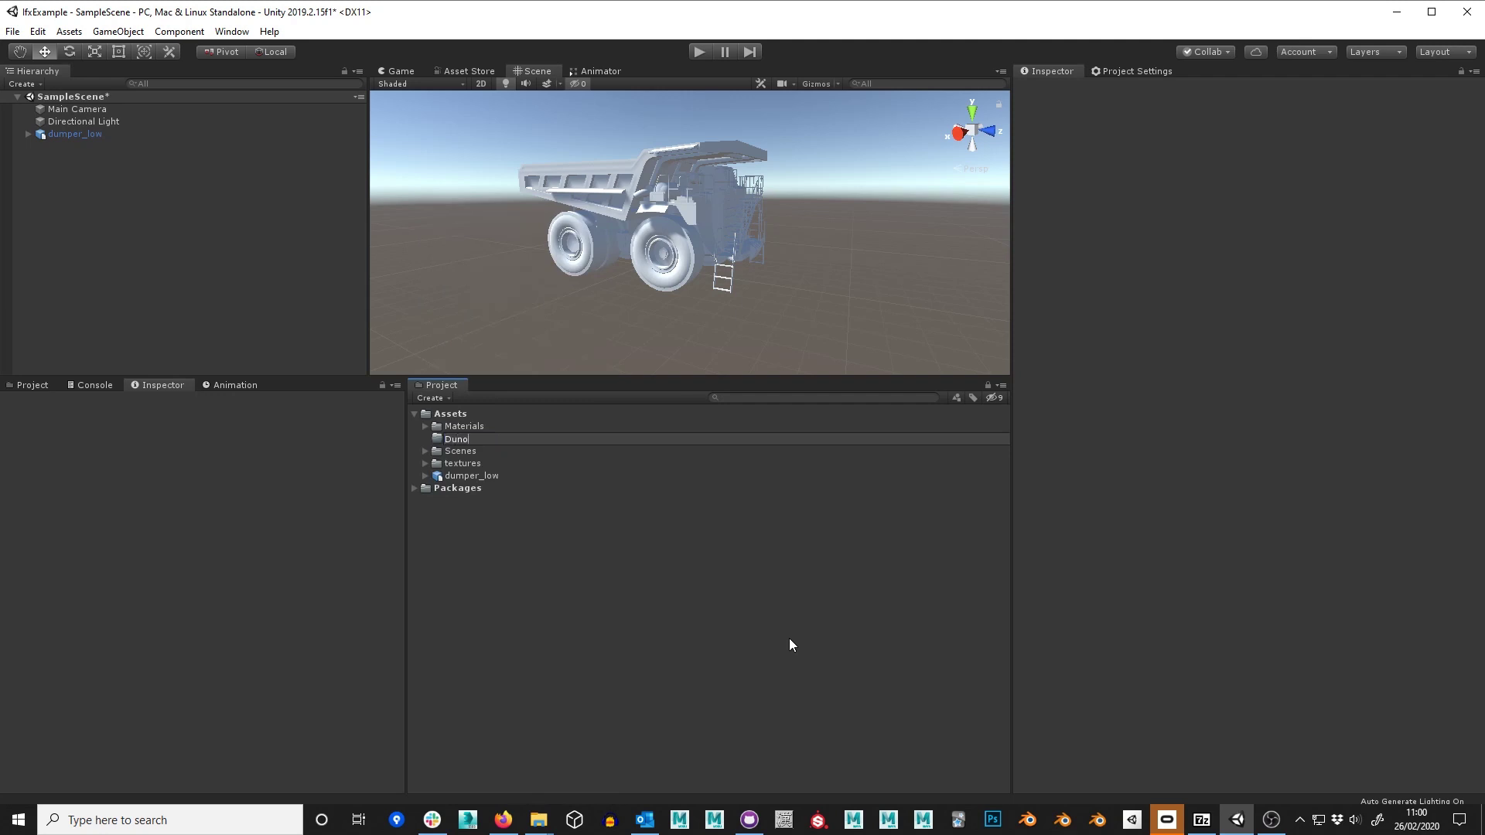
pyautogui.write('mpTruck')
pyautogui.press('Return')
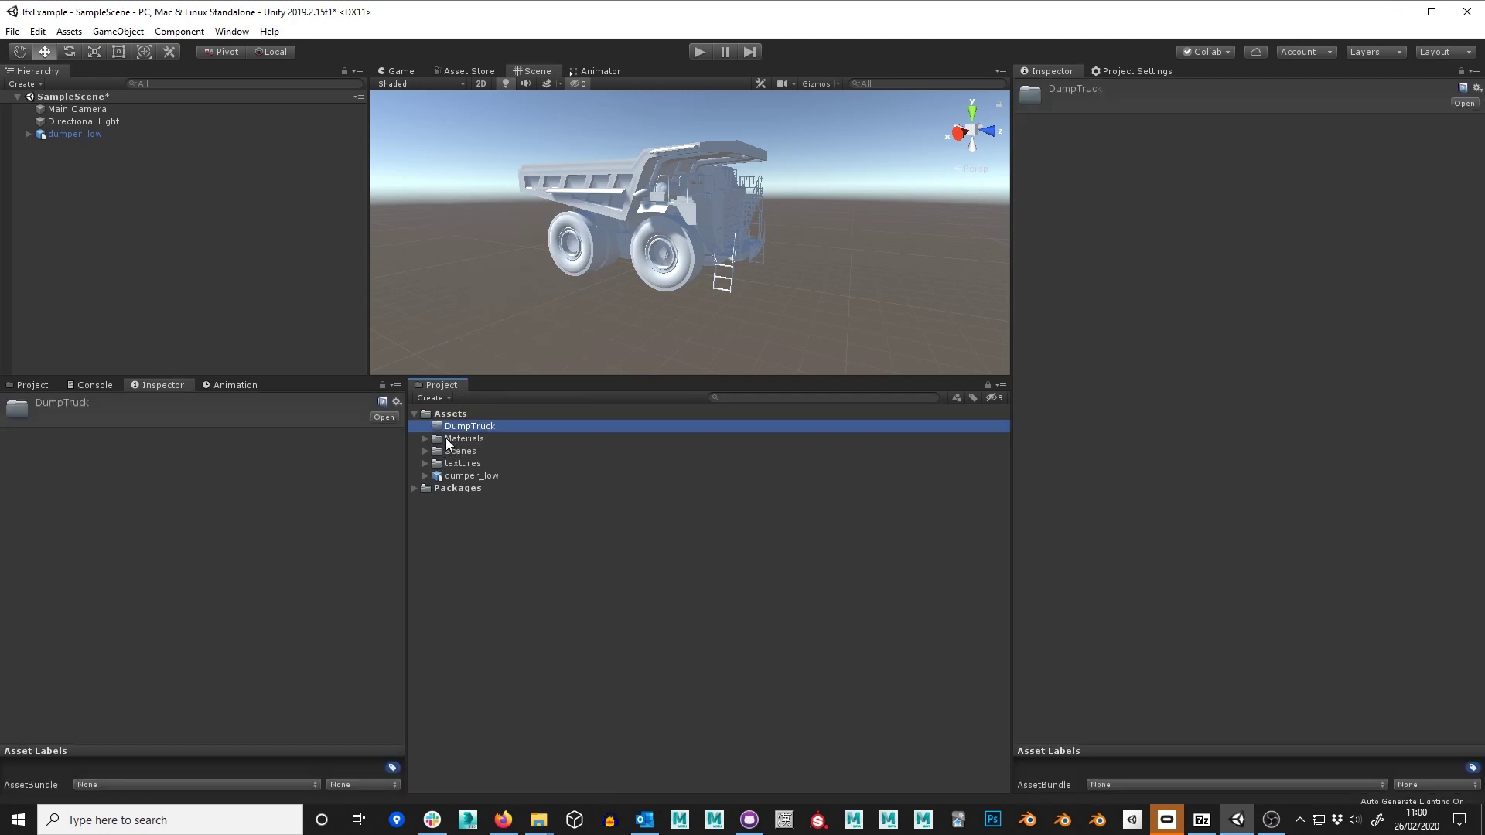
pyautogui.moveTo(449, 438)
pyautogui.mouseDown()
pyautogui.moveTo(464, 428)
pyautogui.moveTo(464, 449)
pyautogui.moveTo(462, 425)
pyautogui.moveTo(451, 450)
pyautogui.moveTo(441, 430)
pyautogui.moveTo(456, 427)
pyautogui.mouseUp()
pyautogui.click(475, 487)
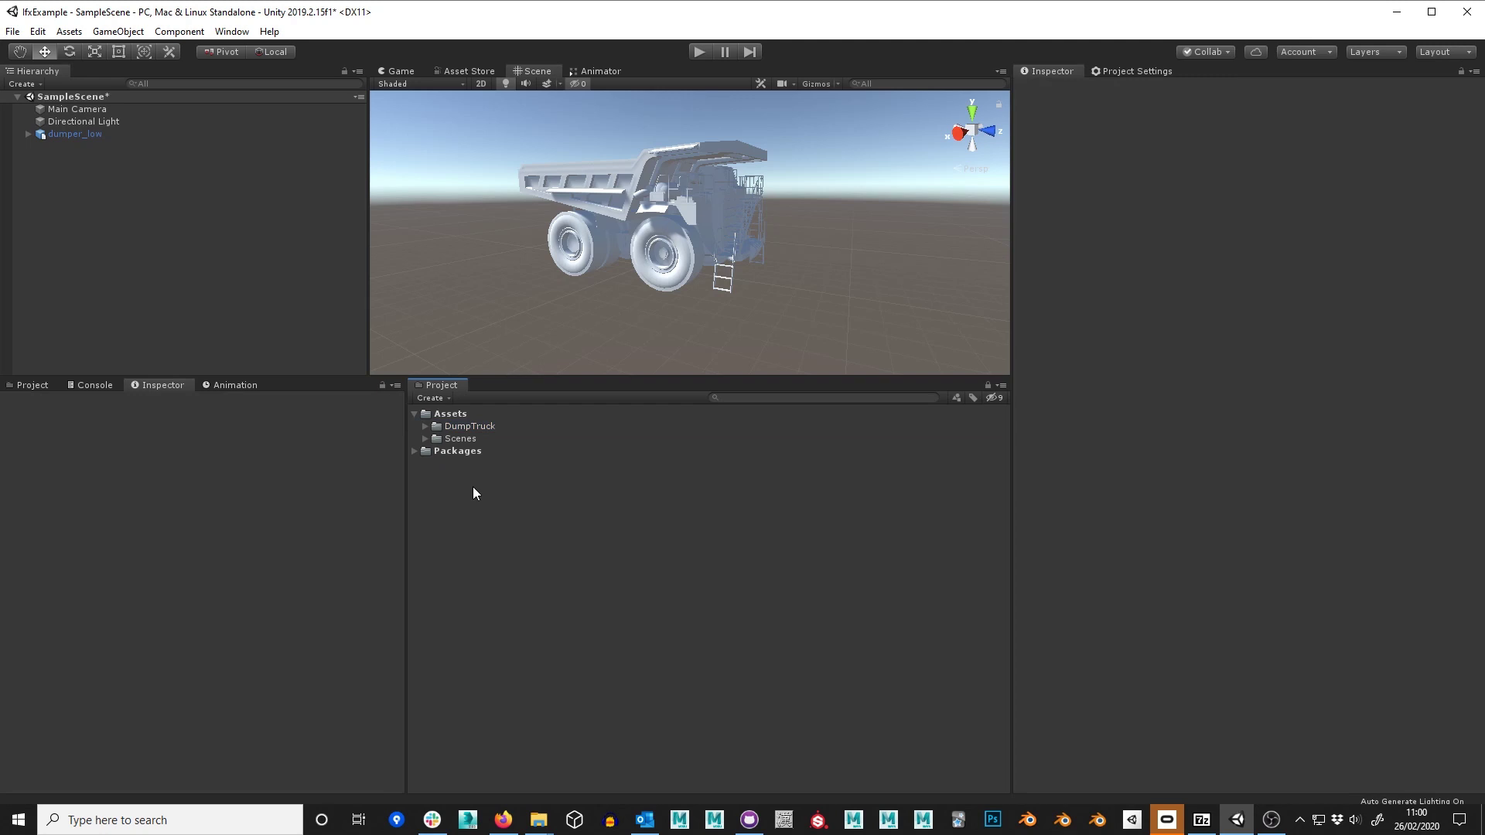
# Step: Create a Dependencies_GlobalCorp folder in Assets and move the DumpTruck folder into it
pyautogui.click(431, 398)
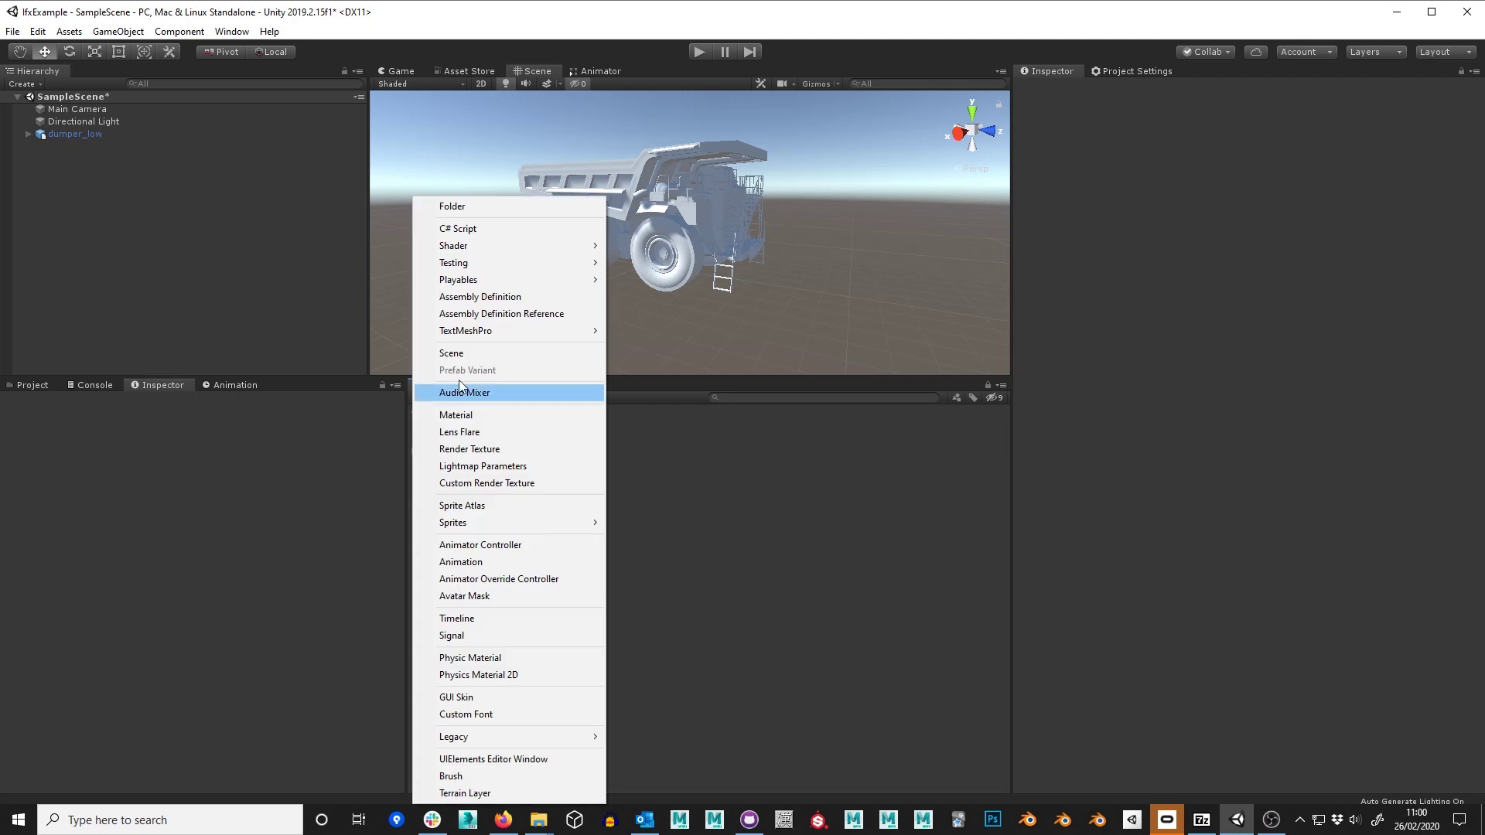
pyautogui.click(462, 206)
pyautogui.press('BackSpace')
pyautogui.write('Dependencies_')
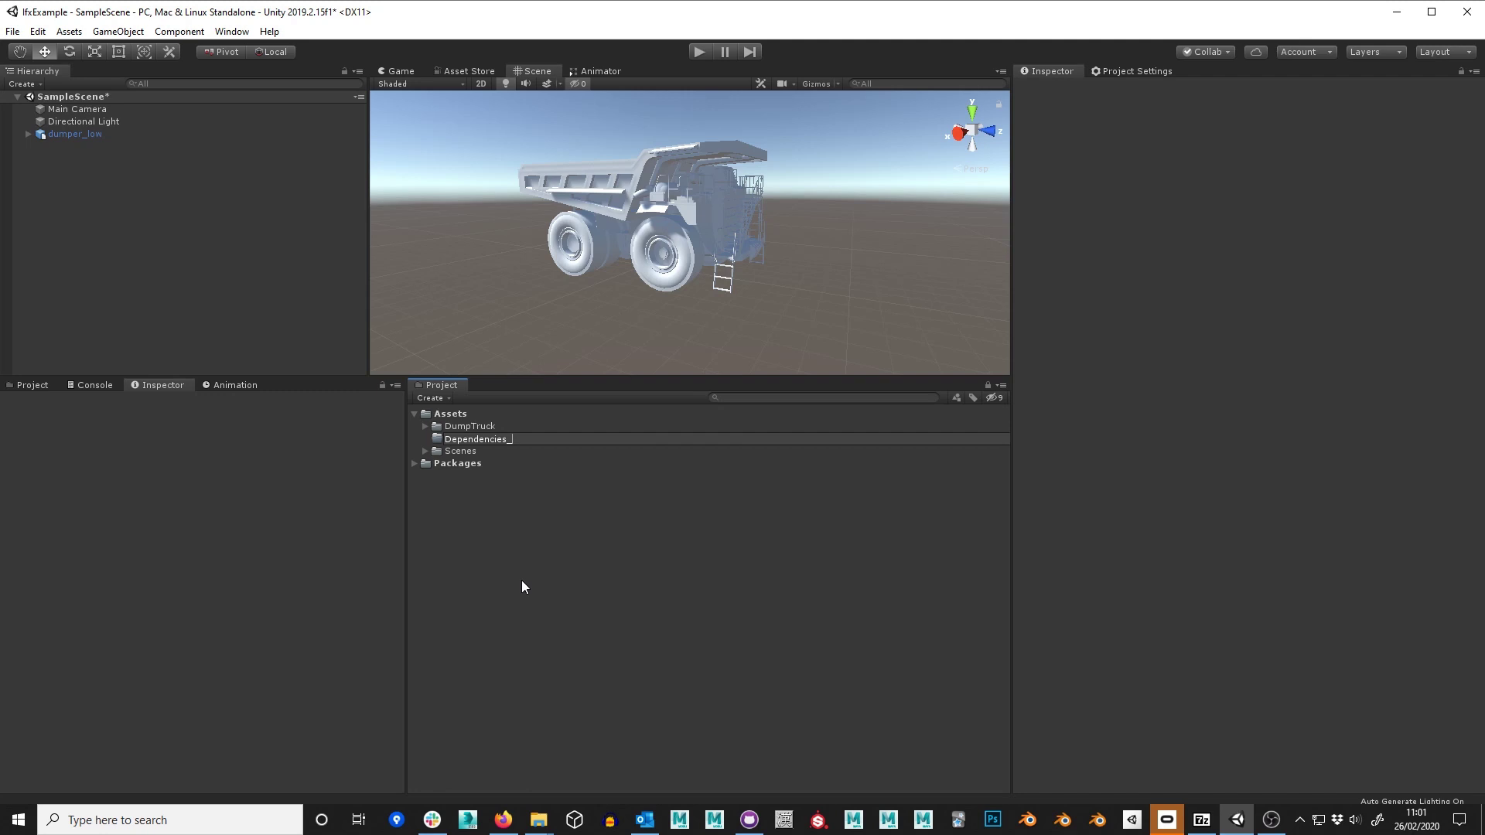
pyautogui.write('GlobalCorp')
pyautogui.press('Return')
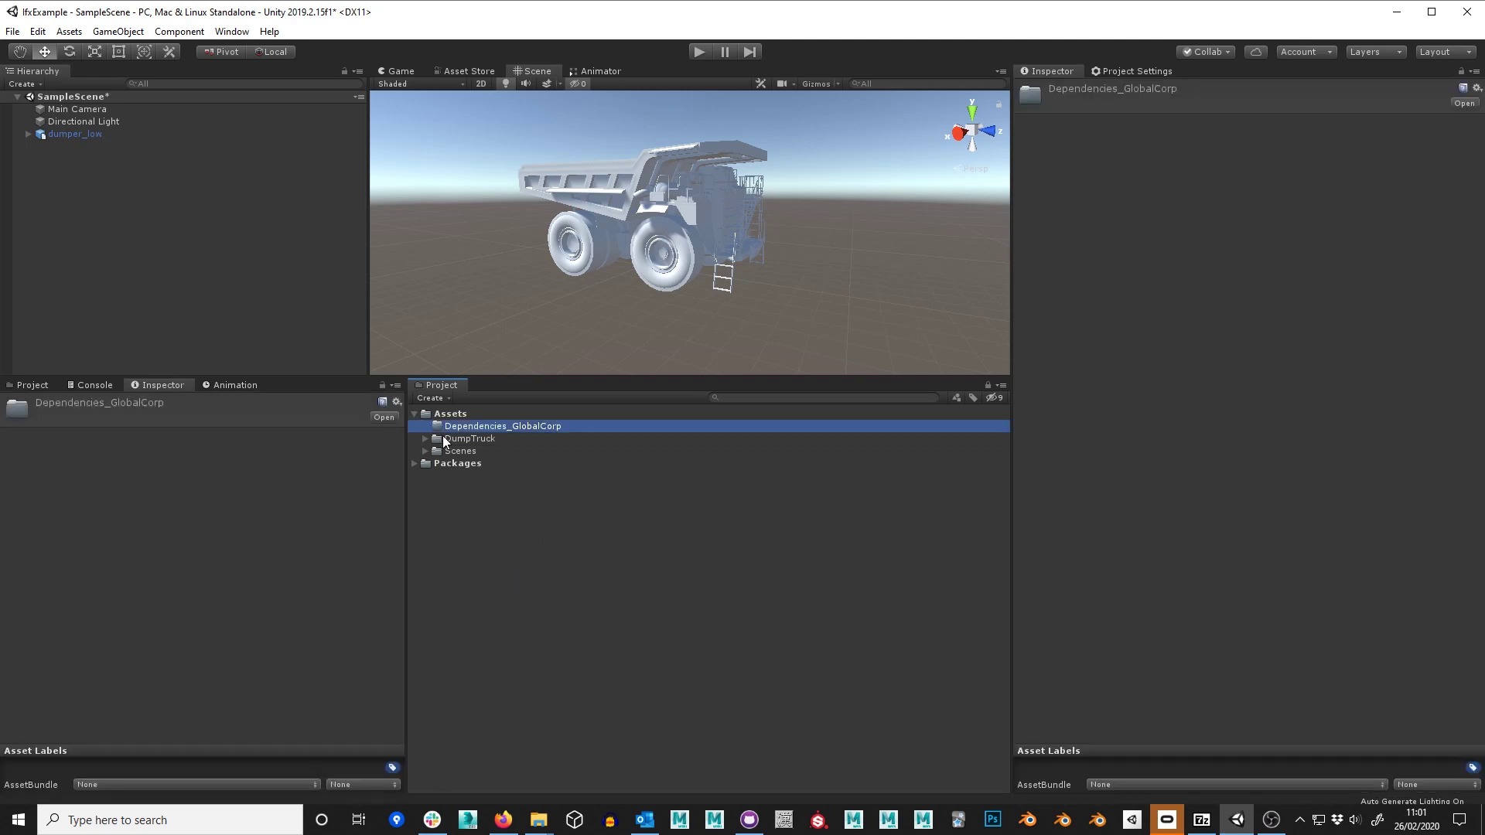
pyautogui.moveTo(439, 436); pyautogui.dragTo(464, 426)
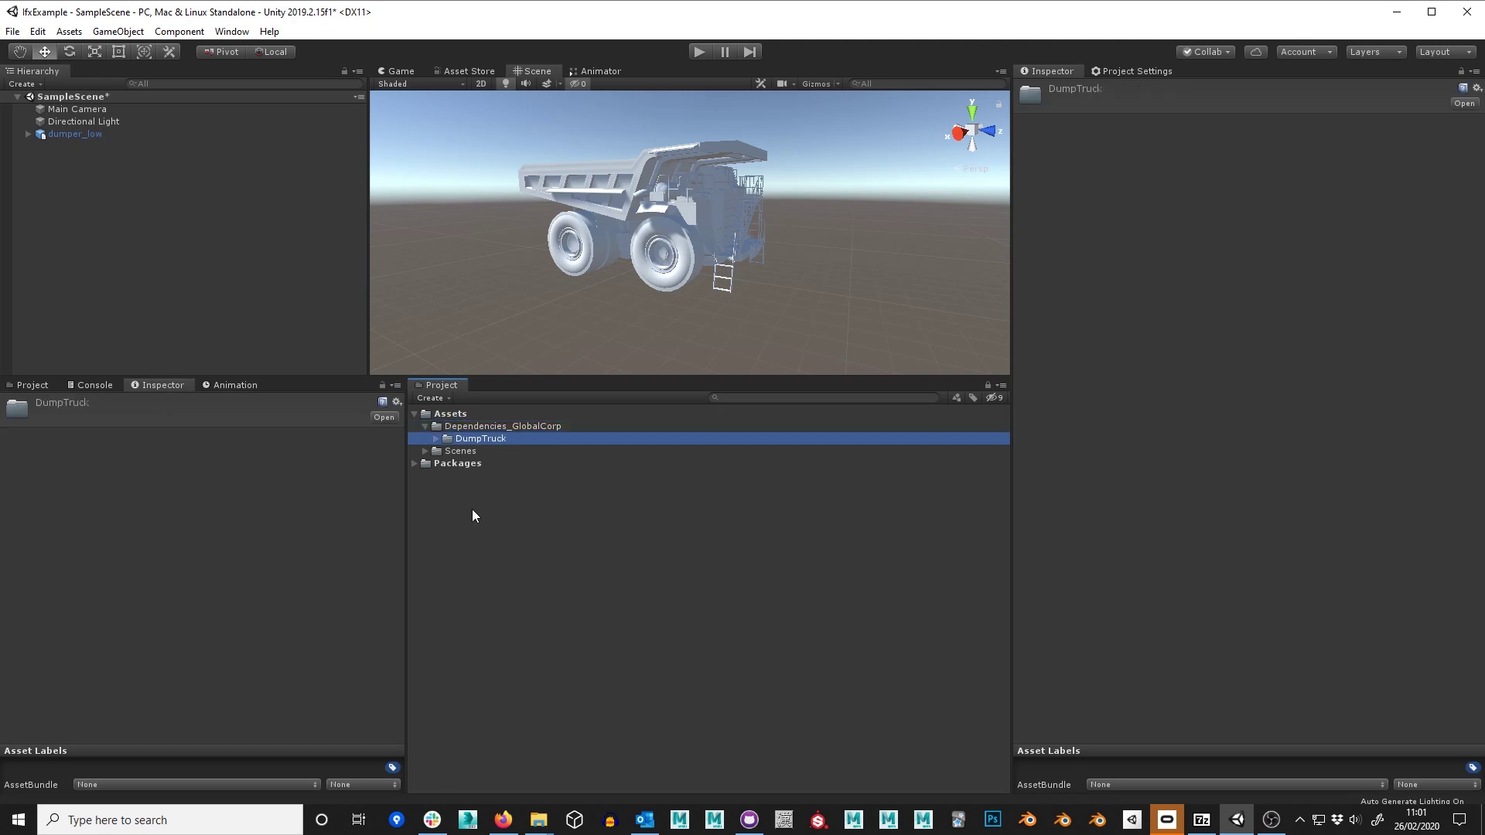
# Step: Expand the DumpTruck folder and its dumper_low model, and inspect the transform of dumper_low in the scene
pyautogui.click(435, 439)
pyautogui.click(448, 476)
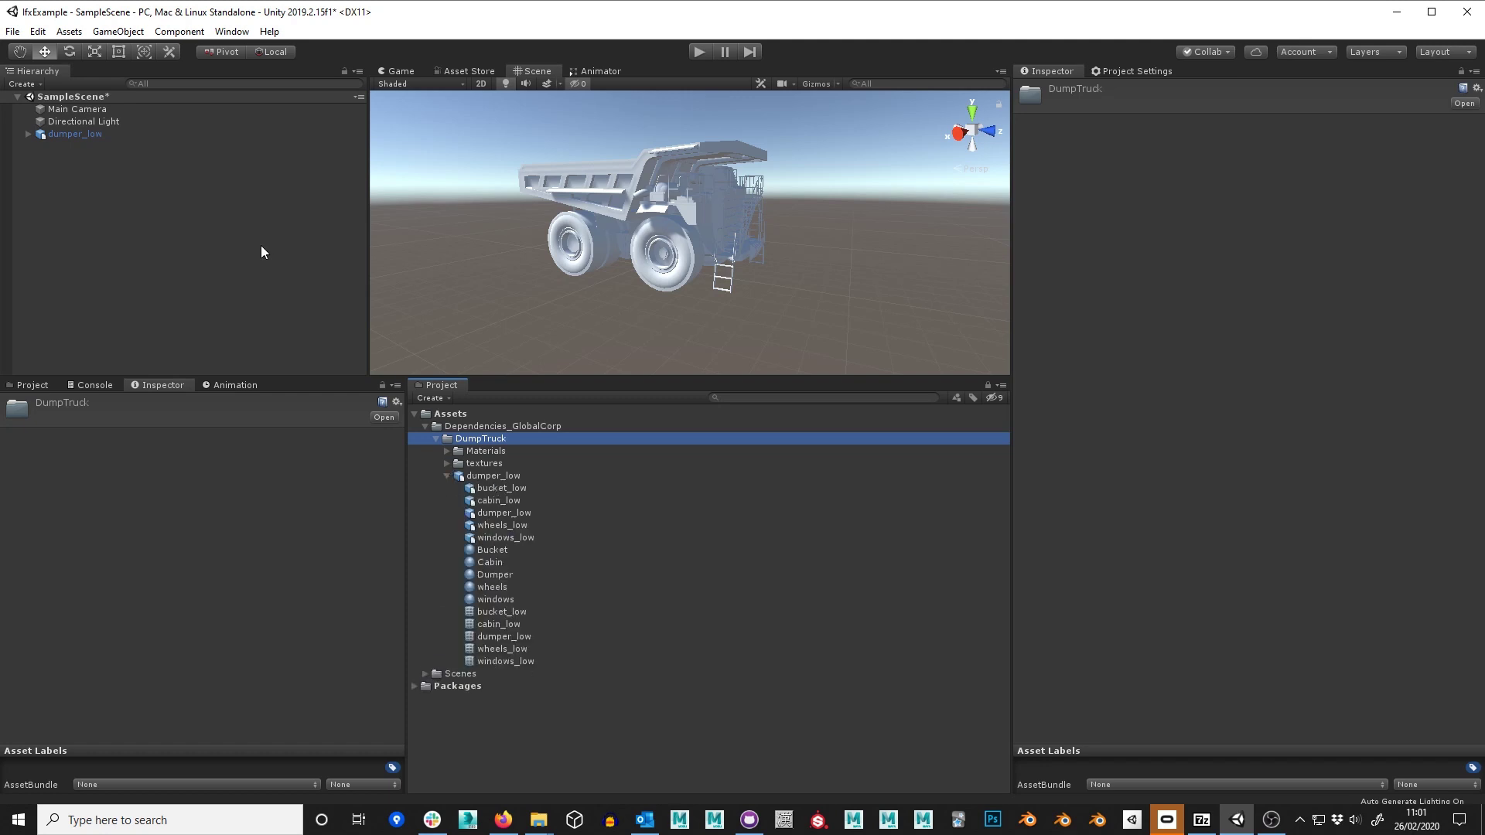
pyautogui.click(69, 133)
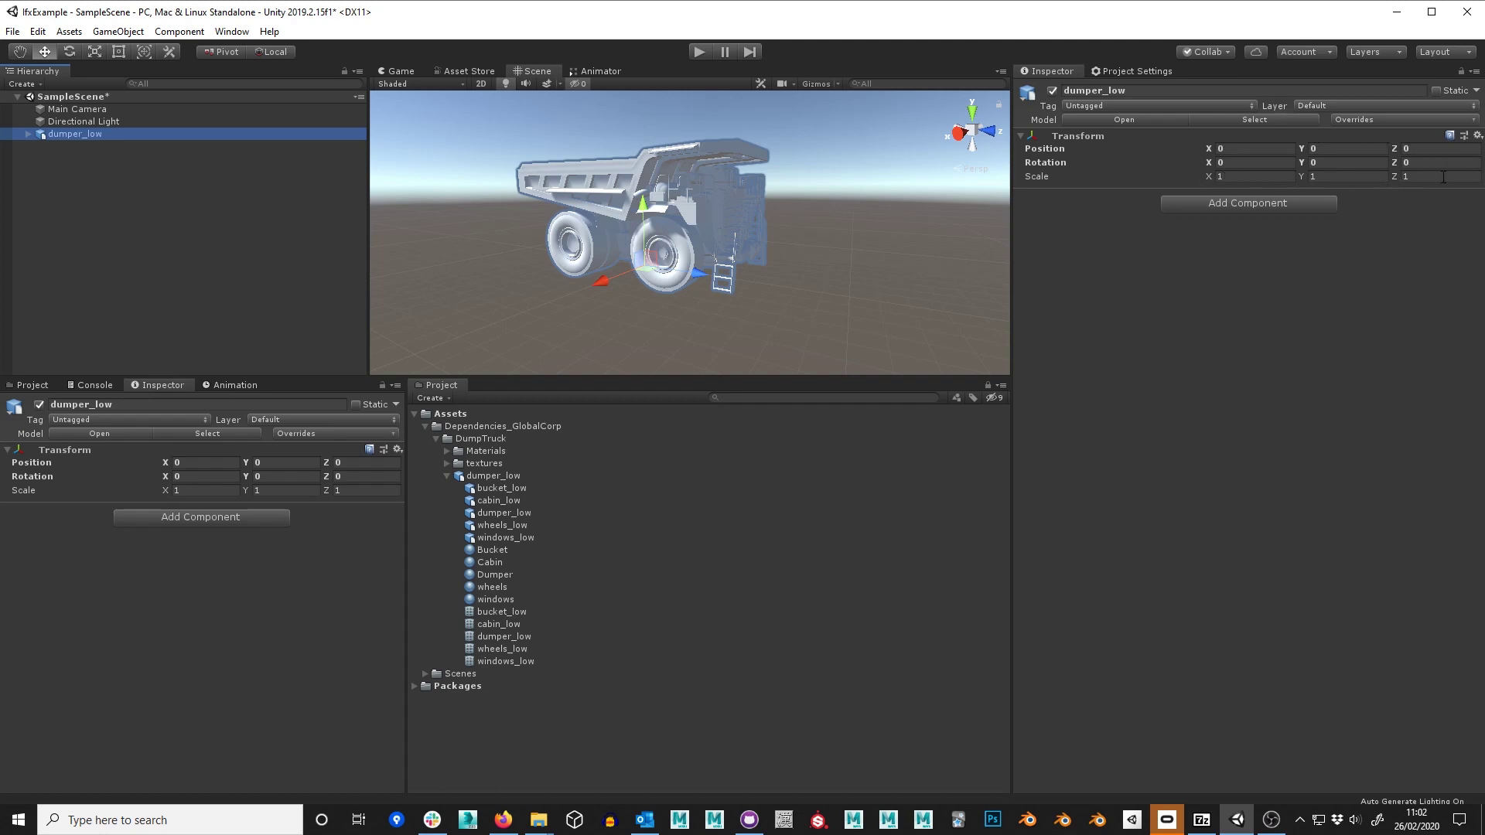
pyautogui.click(245, 195)
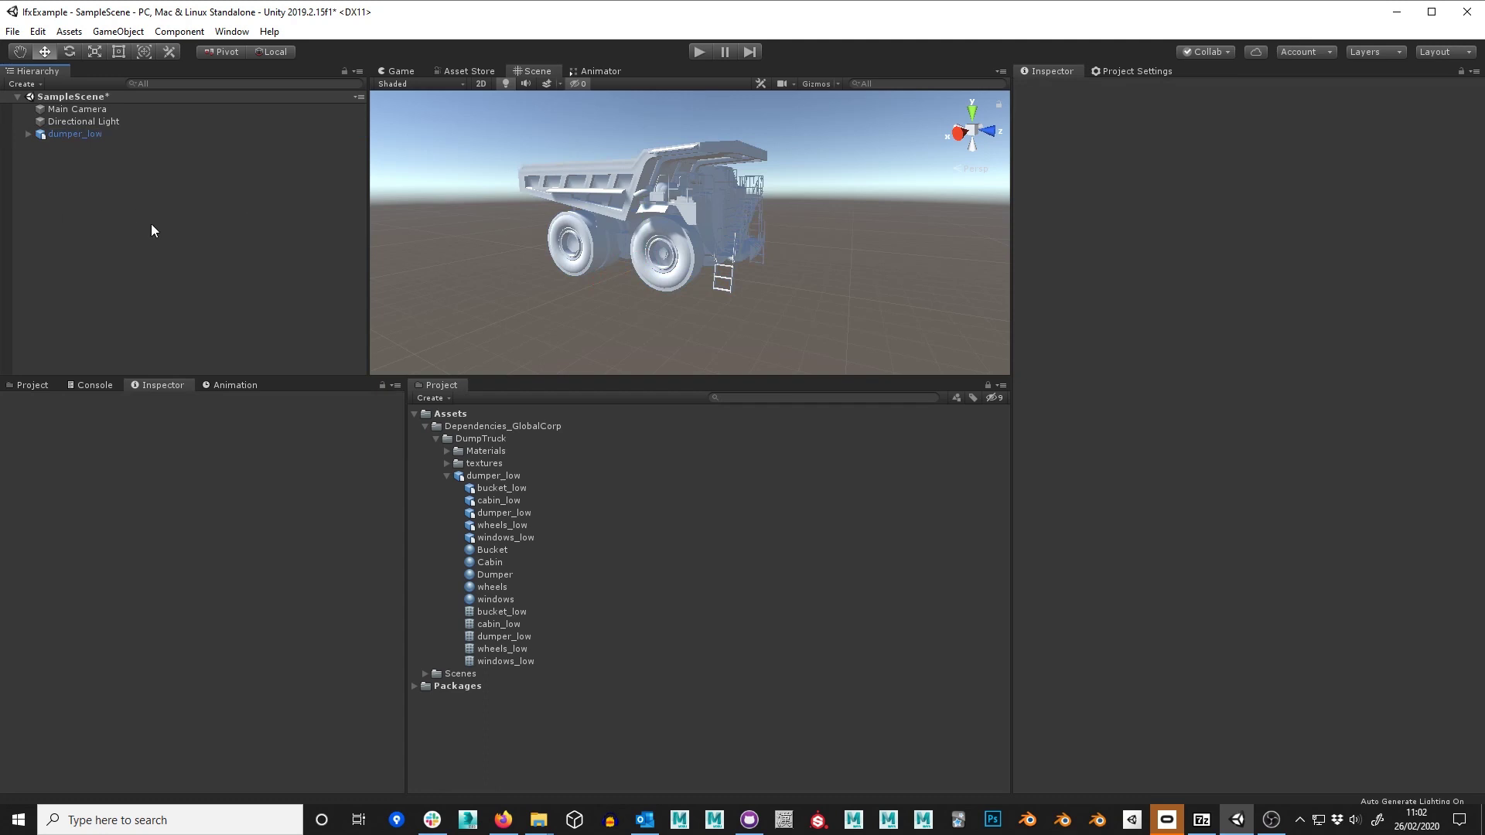
pyautogui.click(82, 135)
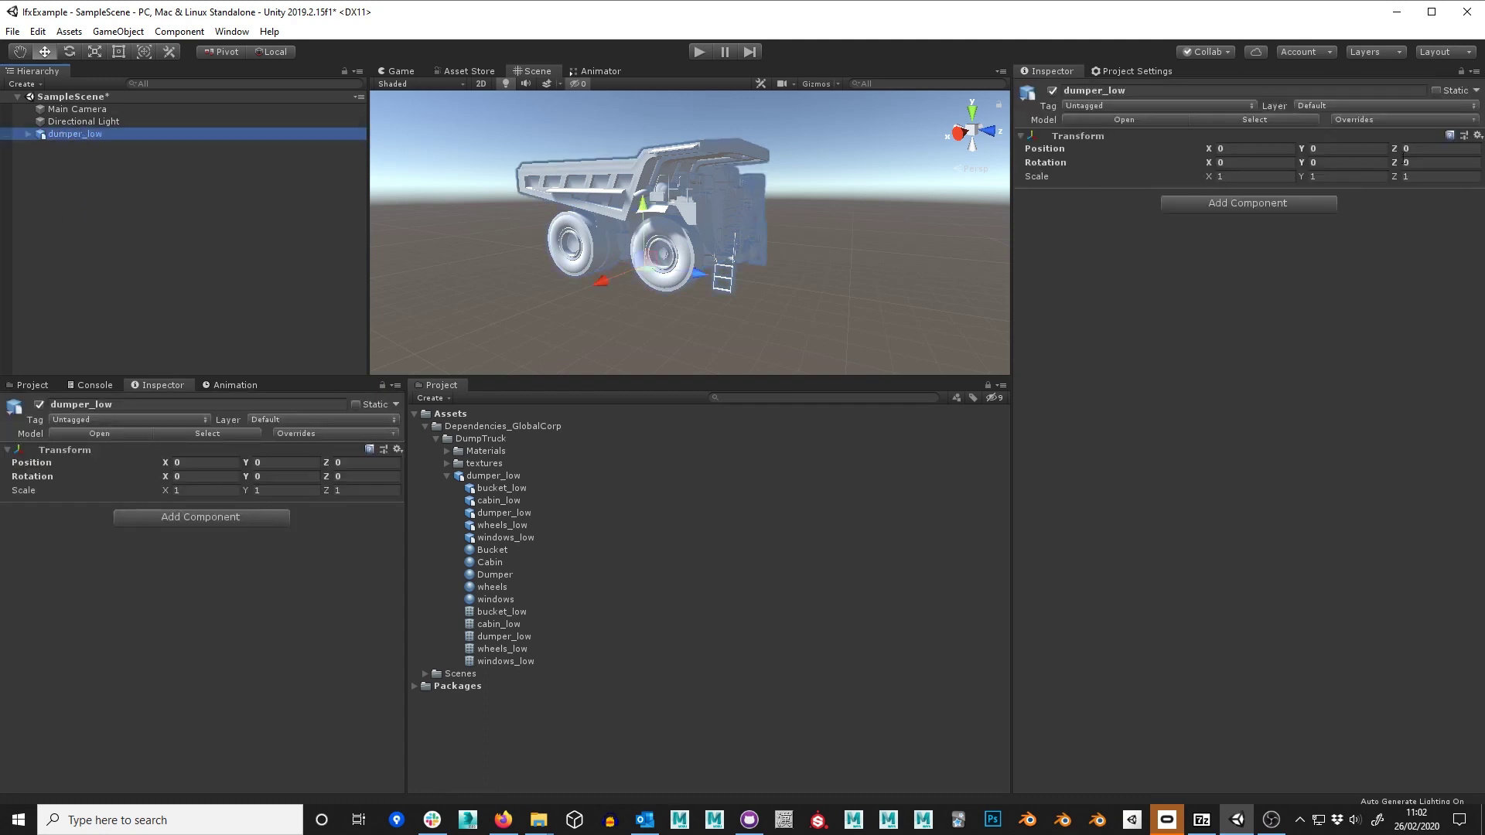
pyautogui.click(37, 195)
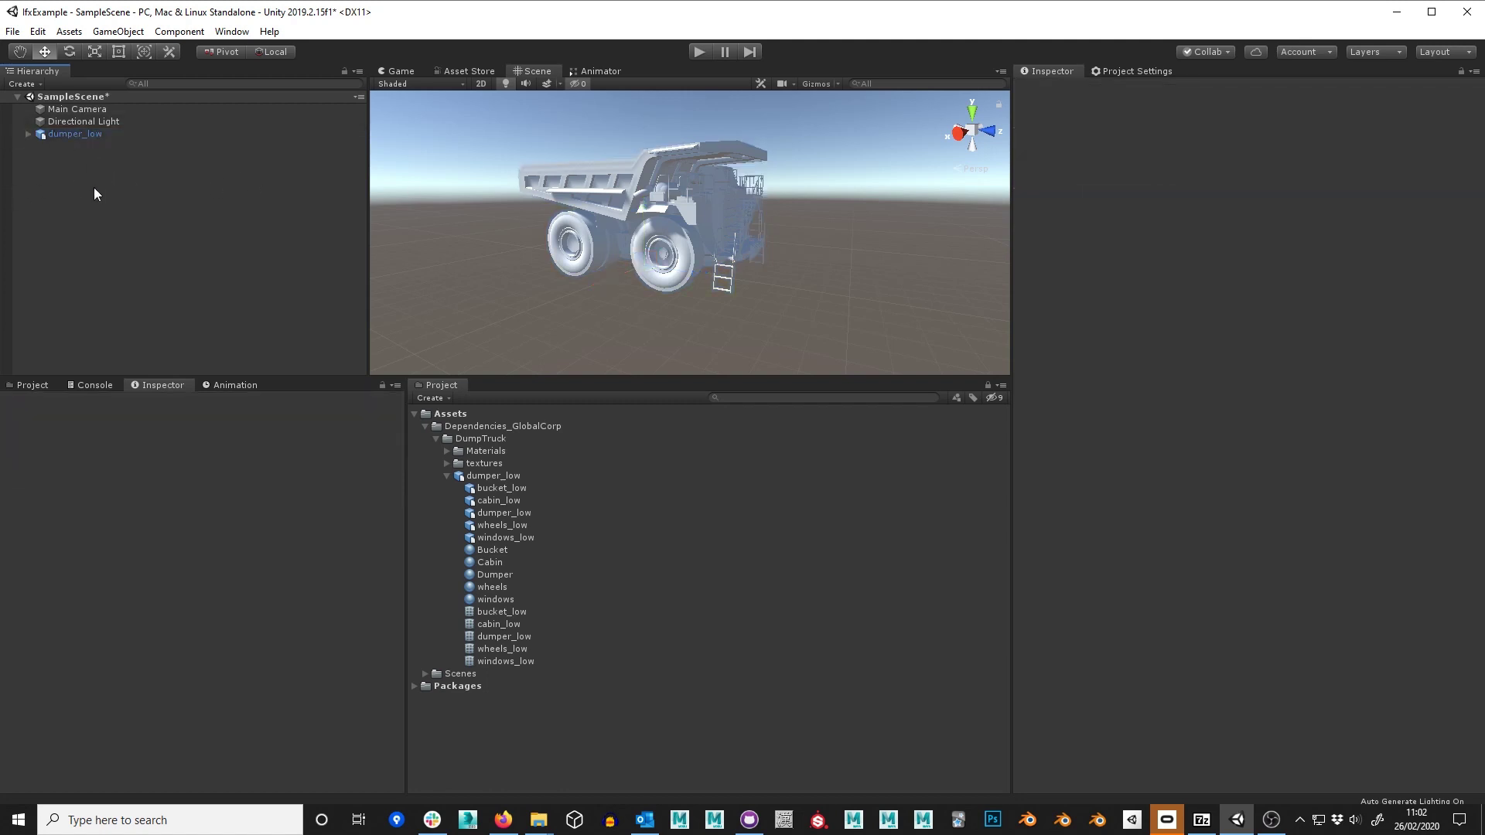
# Step: Create an empty game object in the scene and name it DumpTruck
pyautogui.click(23, 83)
pyautogui.press('Escape')
pyautogui.hotkey('ctrl', 'shift', 'n')
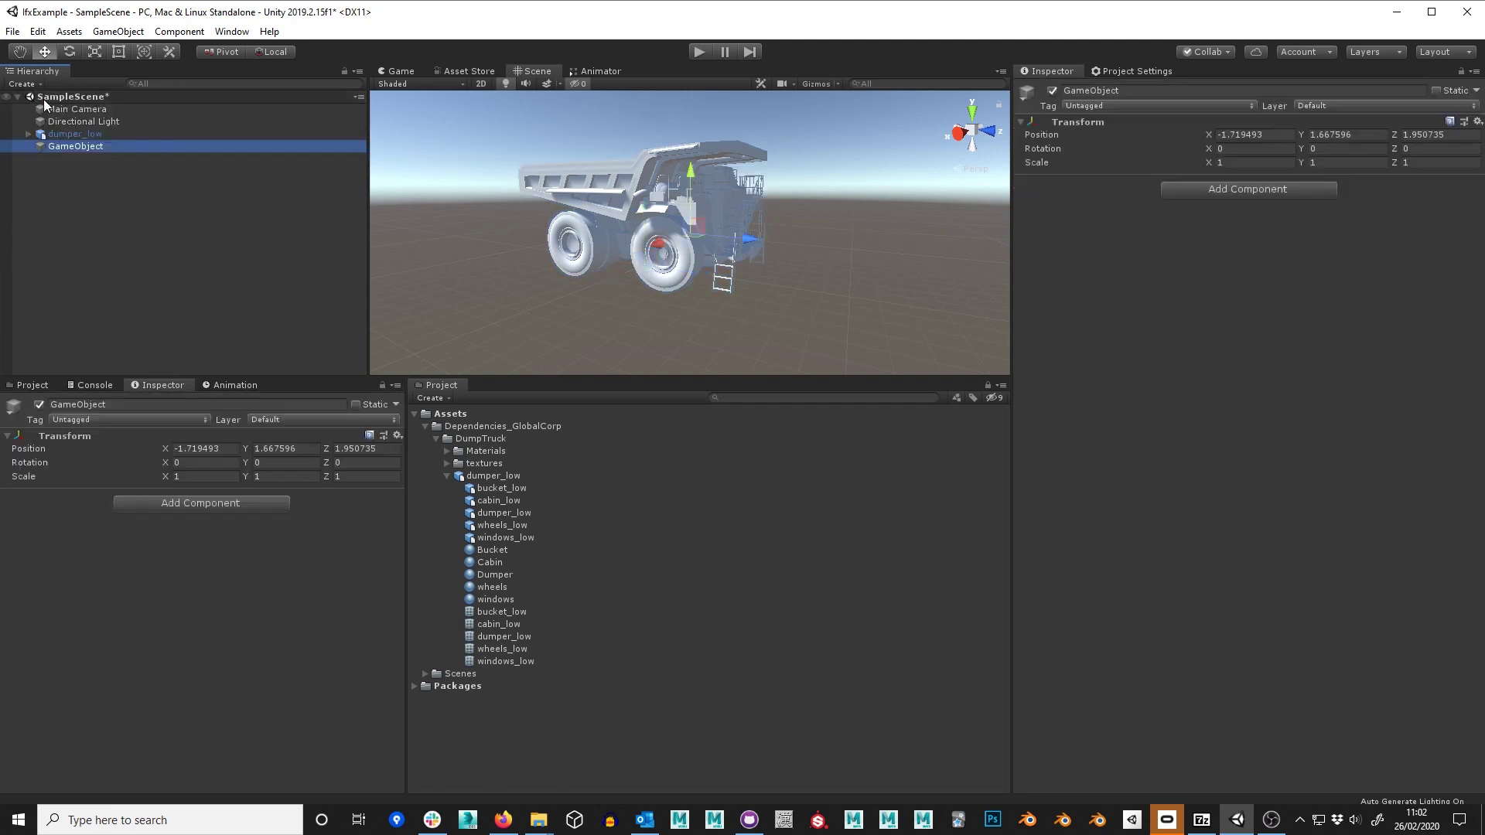
pyautogui.click(81, 147)
pyautogui.press('BackSpace')
pyautogui.write('Dum')
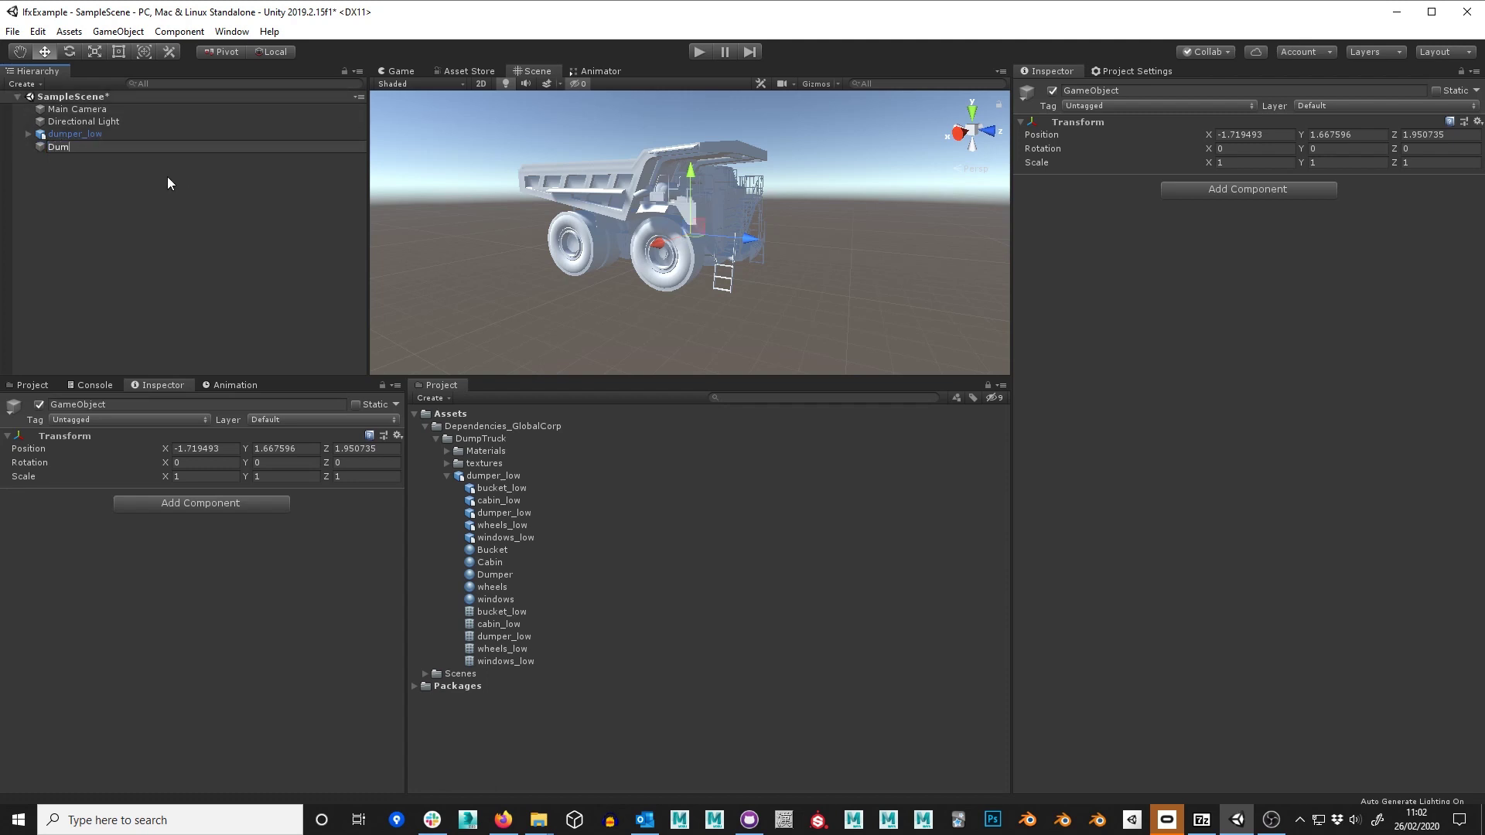
pyautogui.write('pTruck')
pyautogui.press('Return')
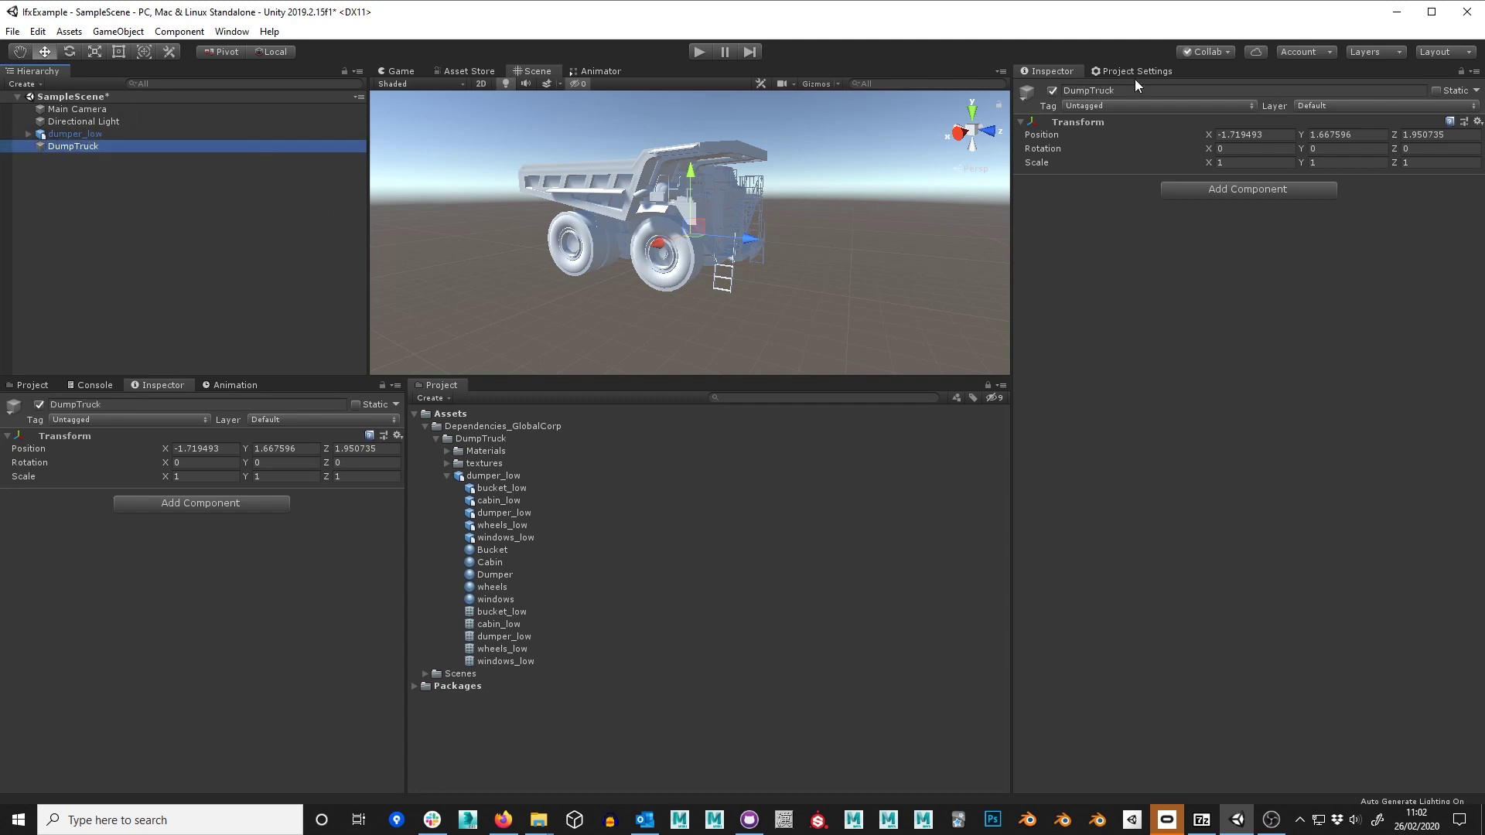
# Step: Set the DumpTruck object's position to X 0, Y 0, Z 0
pyautogui.click(1286, 136)
pyautogui.write('0')
pyautogui.press('Tab')
pyautogui.write('0')
pyautogui.press('Tab')
pyautogui.write('0')
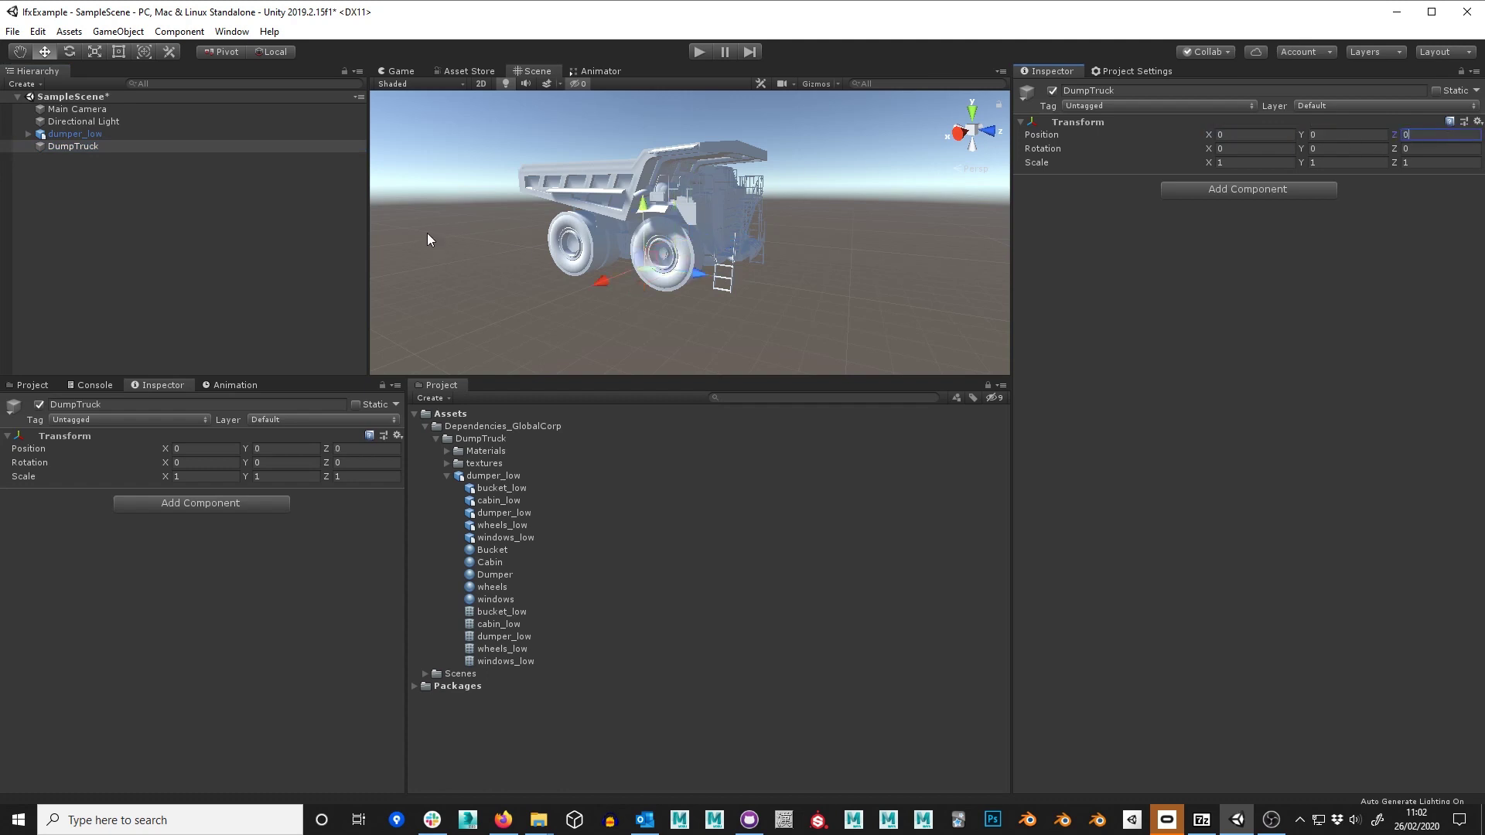
pyautogui.click(146, 189)
# Step: Make dumper_low a child of the DumpTruck object in the scene hierarchy
pyautogui.click(77, 136)
pyautogui.moveTo(77, 136); pyautogui.dragTo(77, 147)
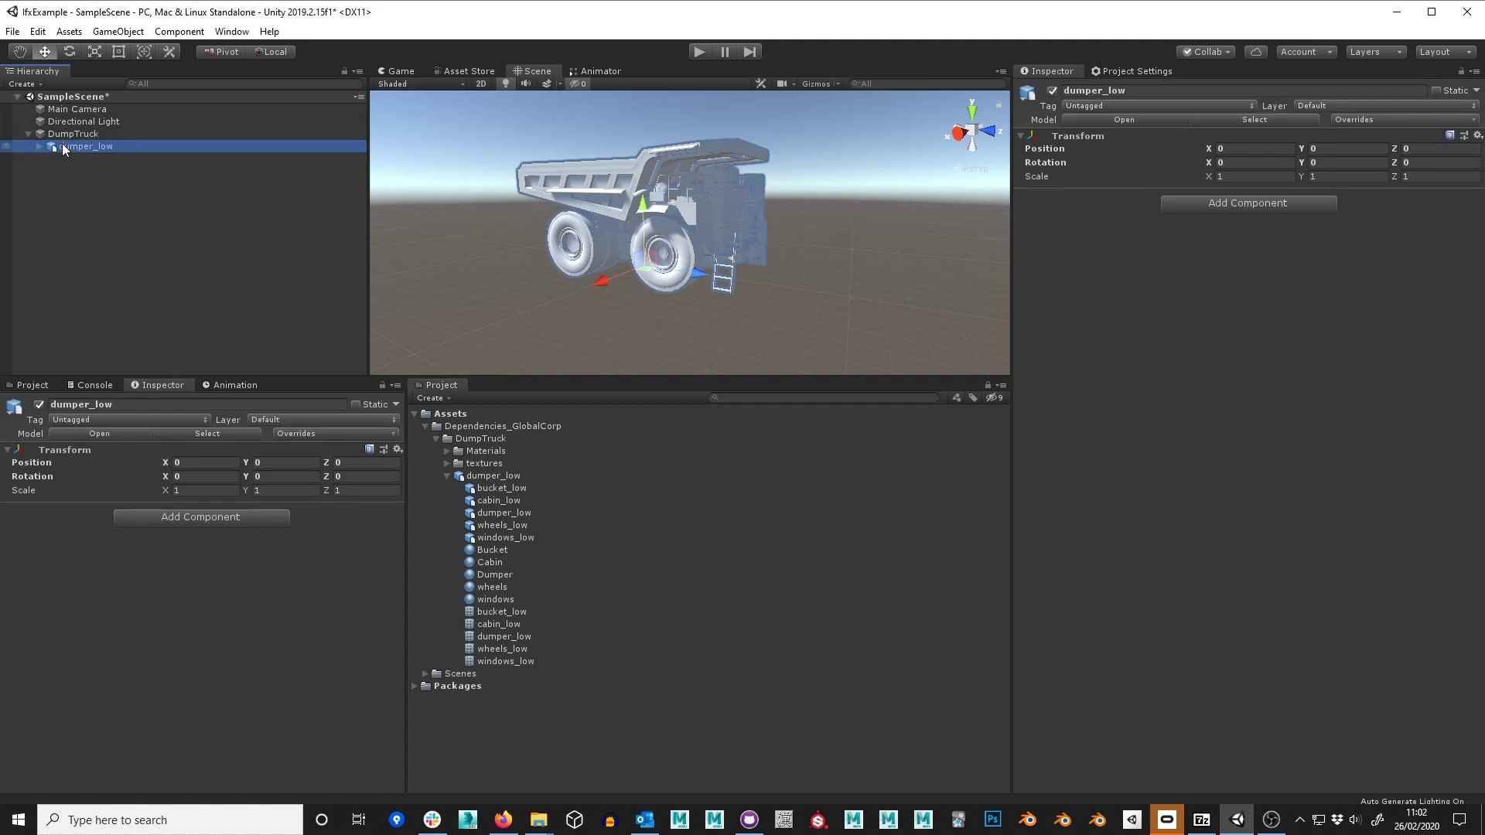
pyautogui.click(72, 135)
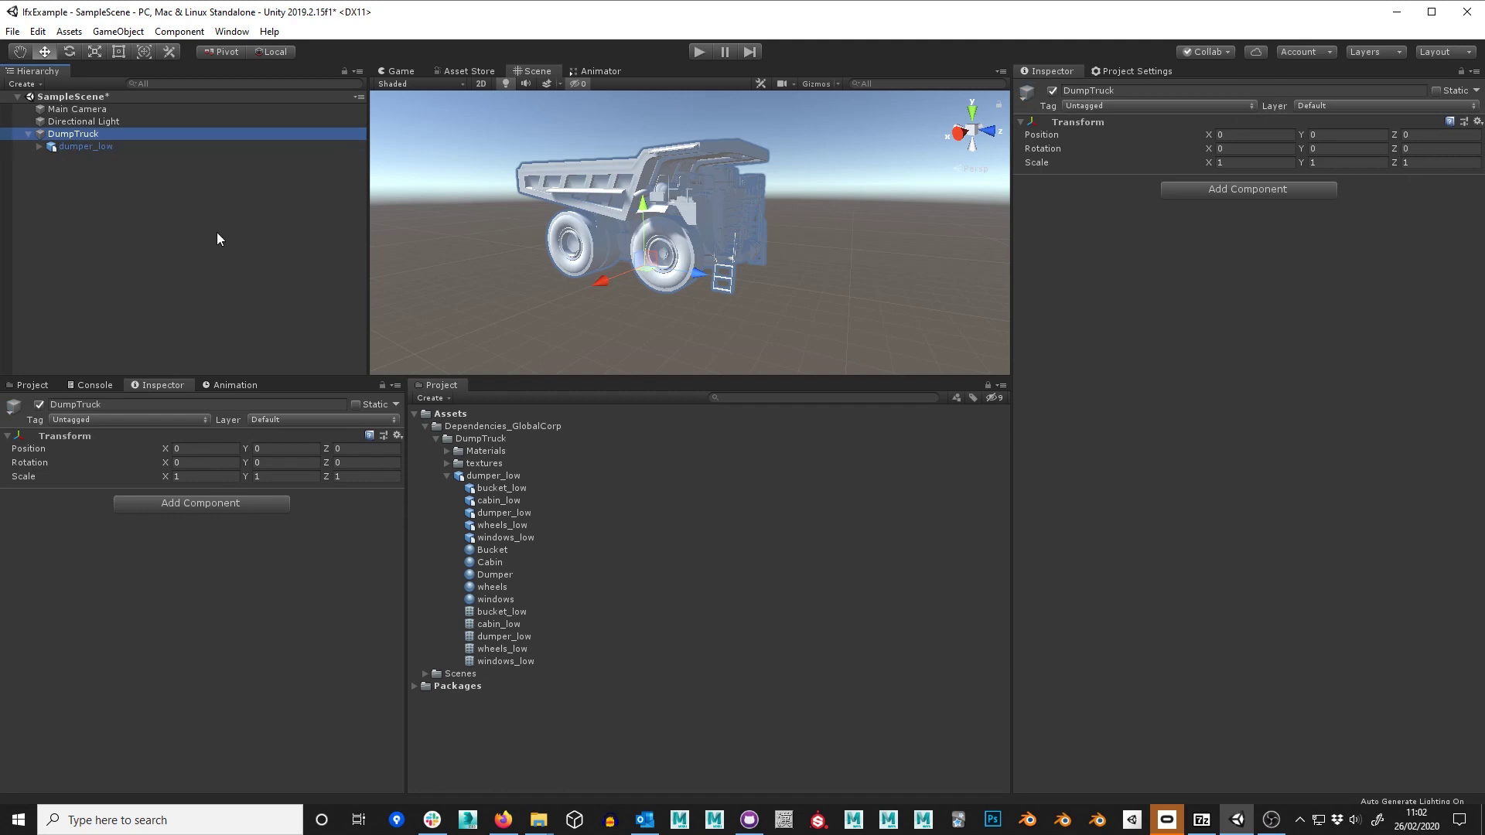
# Step: Move dumper_low out of the DumpTruck object, back to the scene's root level
pyautogui.click(119, 147)
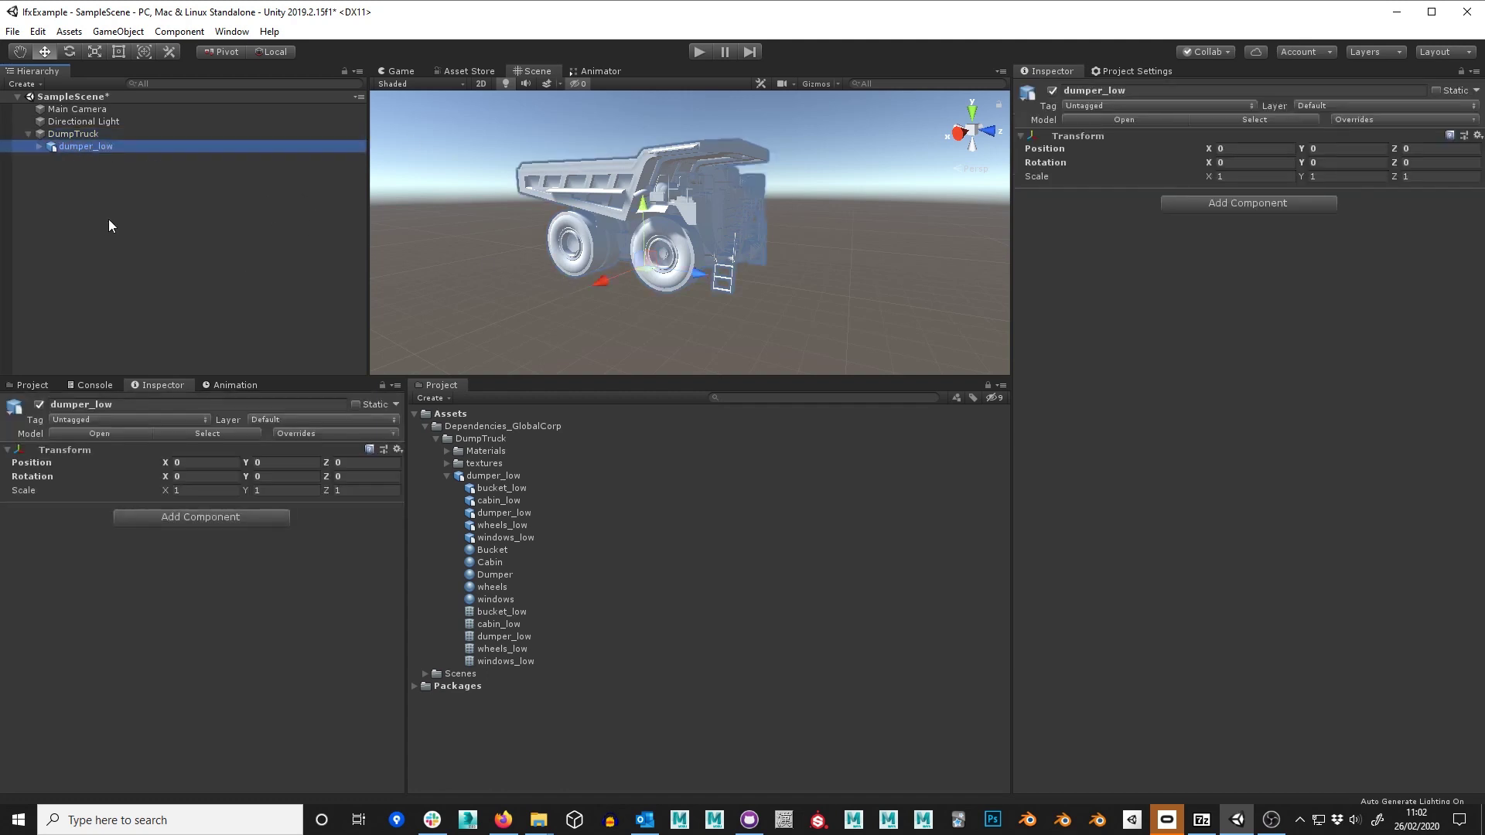
pyautogui.moveTo(75, 147); pyautogui.dragTo(76, 137)
pyautogui.click(72, 149)
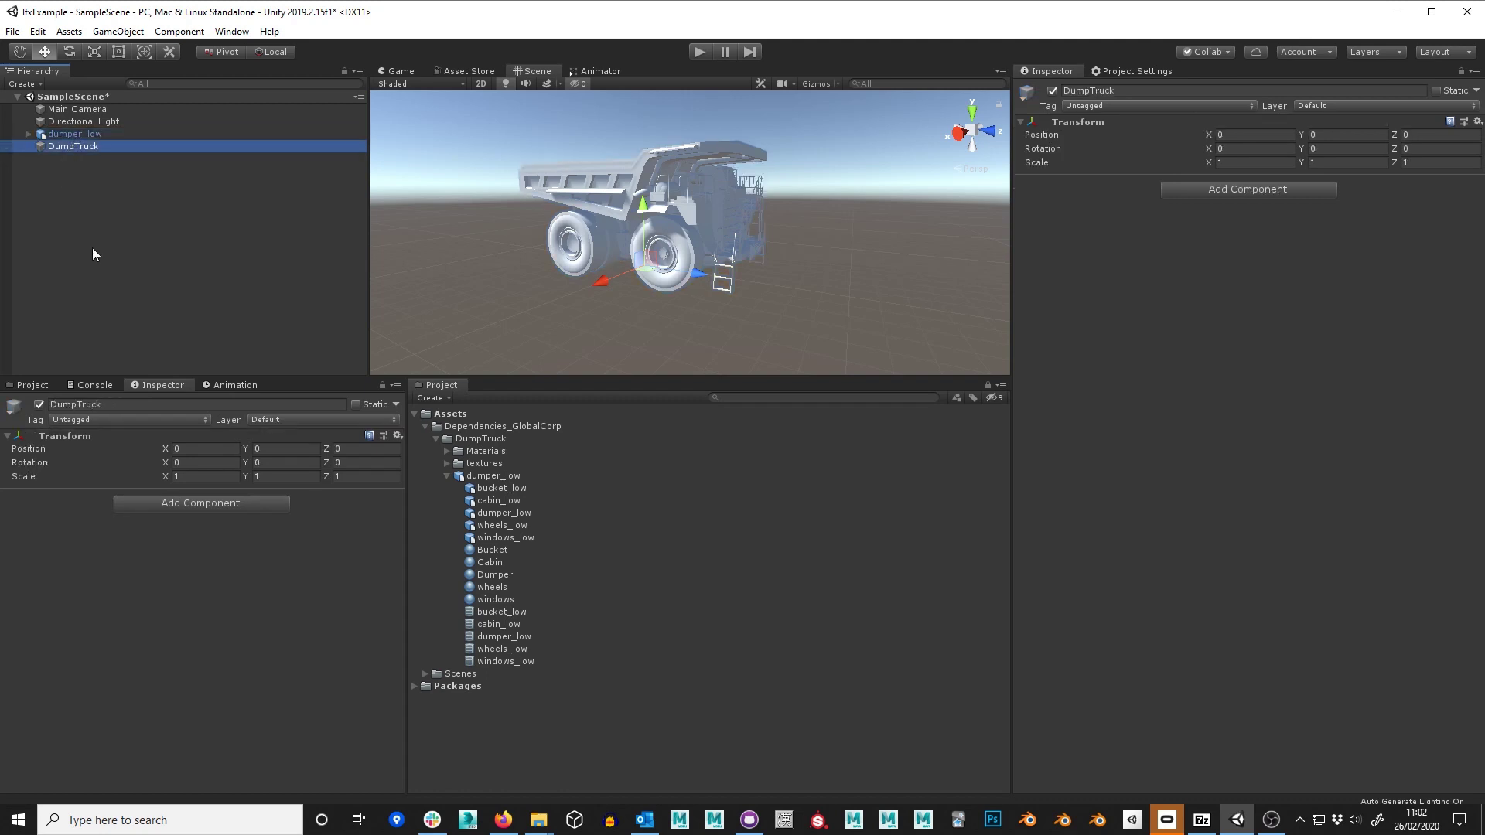
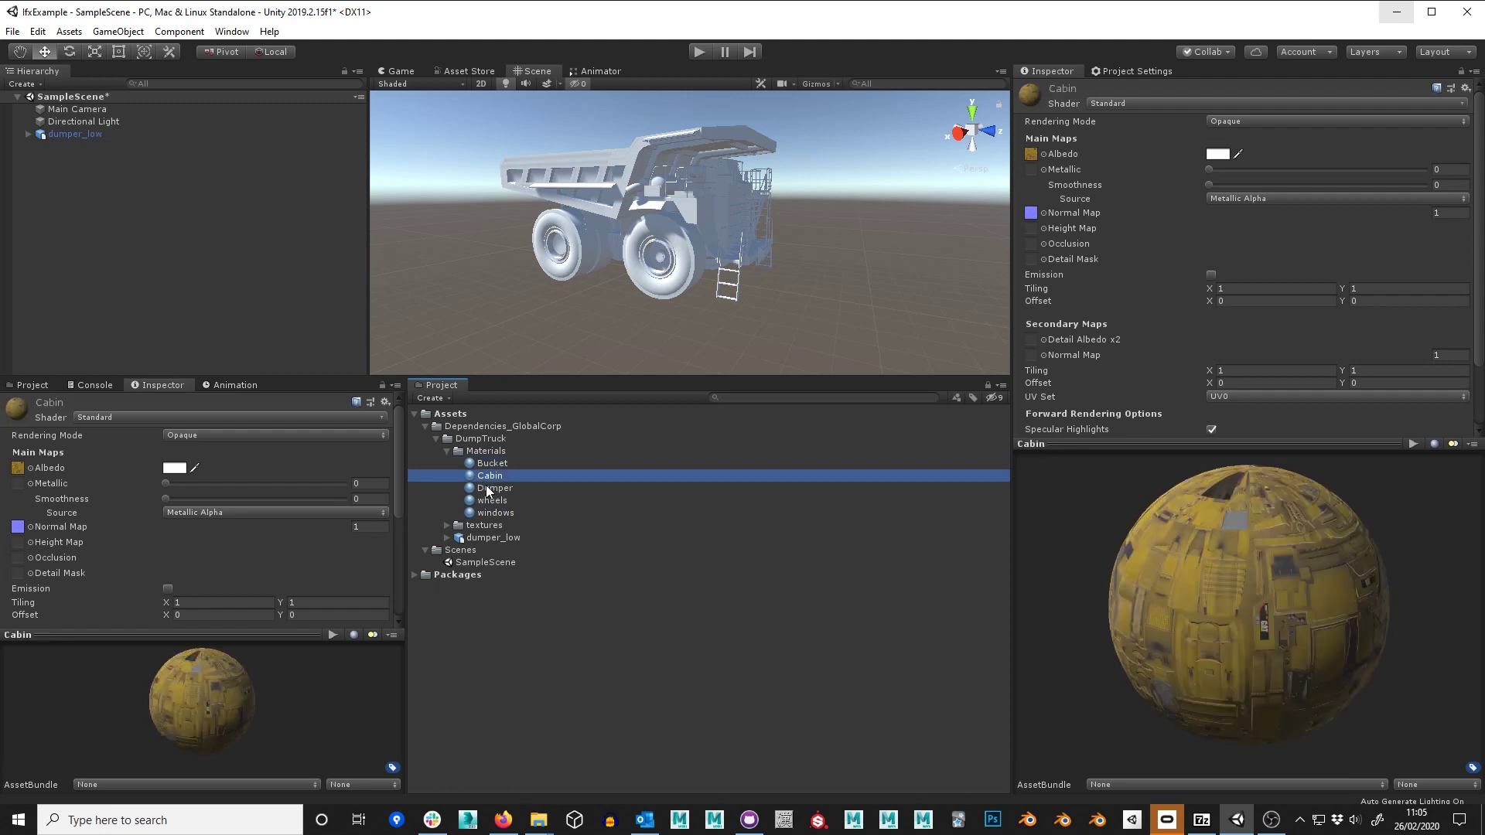
# Step: Inspect the Dumper, windows, wheels and Bucket materials of the dump truck
pyautogui.click(491, 489)
pyautogui.click(495, 514)
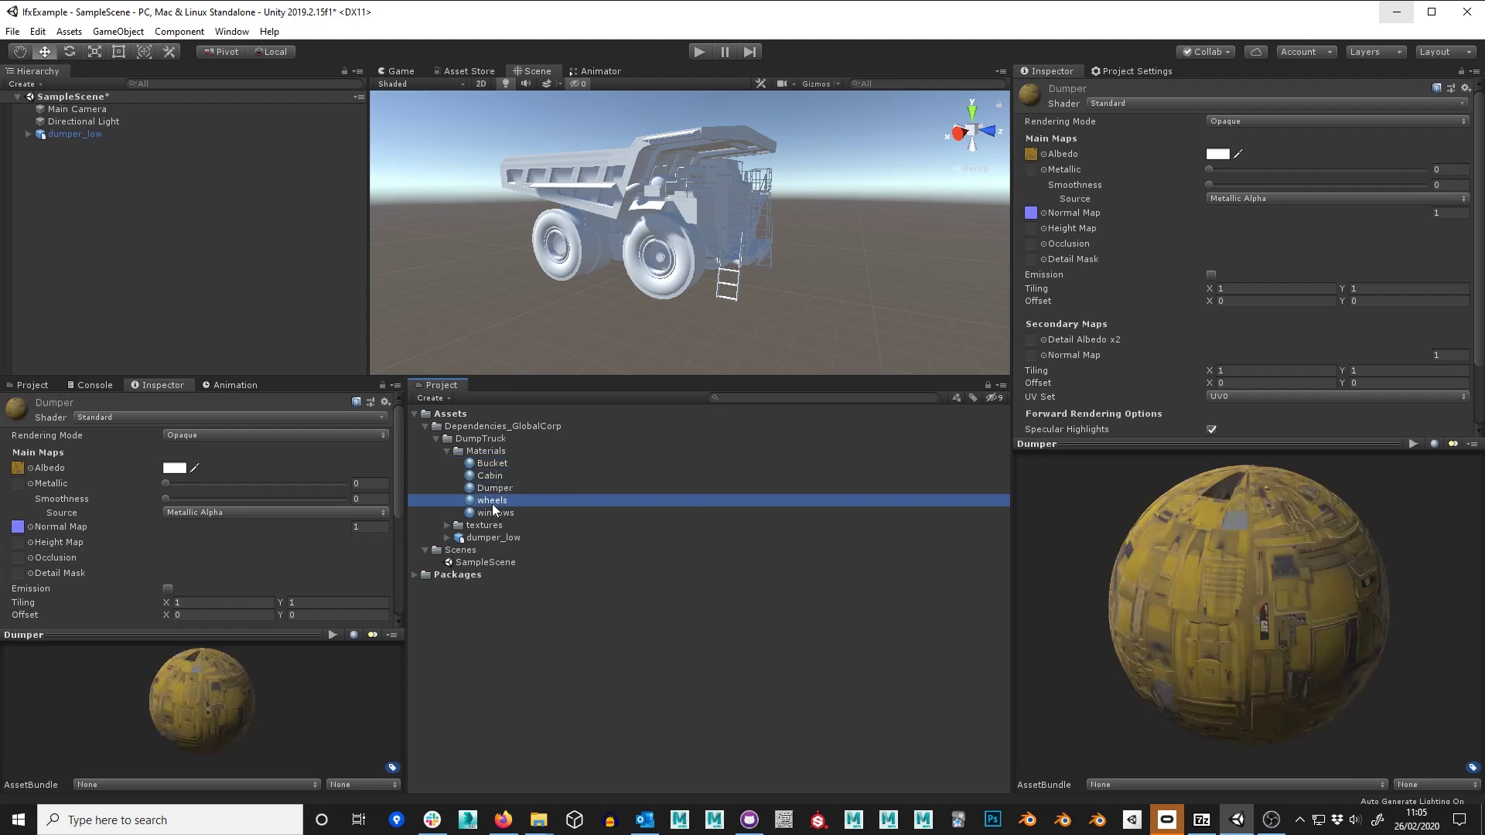
pyautogui.click(492, 501)
pyautogui.click(492, 464)
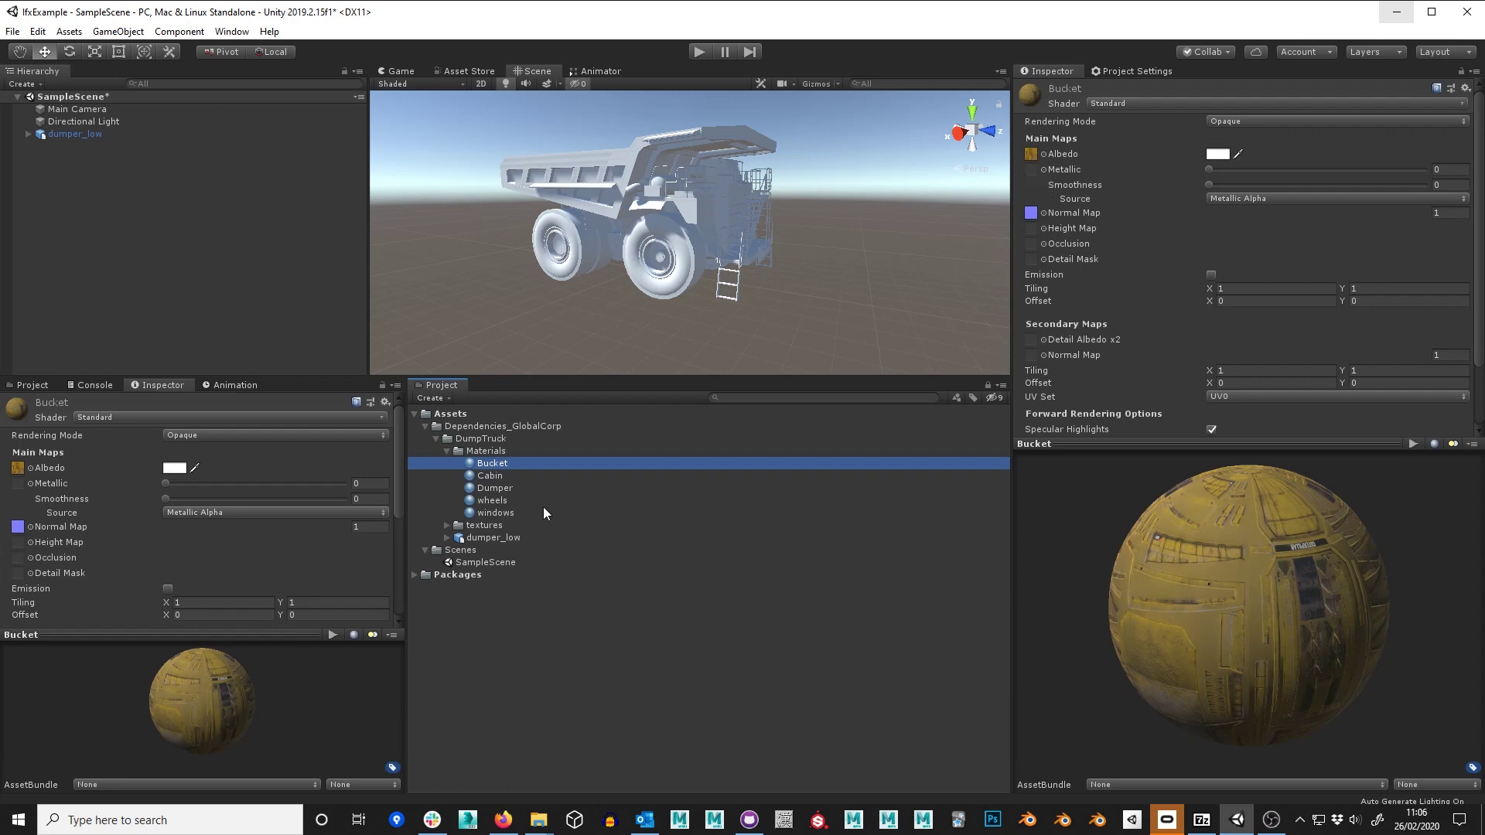
# Step: Remap the dumper_low model's five material slots to the matching Bucket, Cabin, Dumper, wheels and windows materials and apply the import settings
pyautogui.click(467, 540)
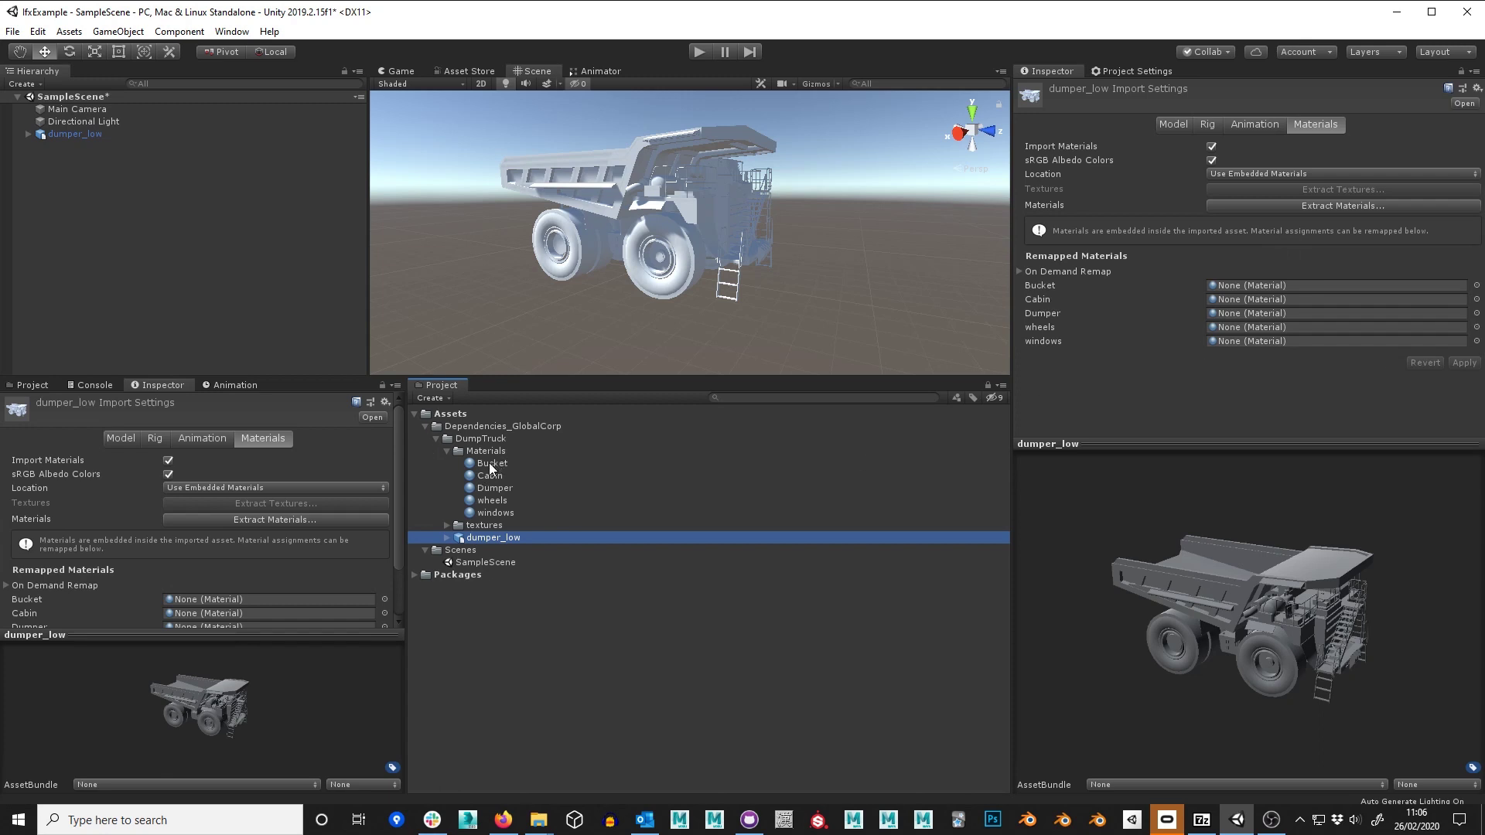
pyautogui.moveTo(493, 464); pyautogui.dragTo(1276, 287)
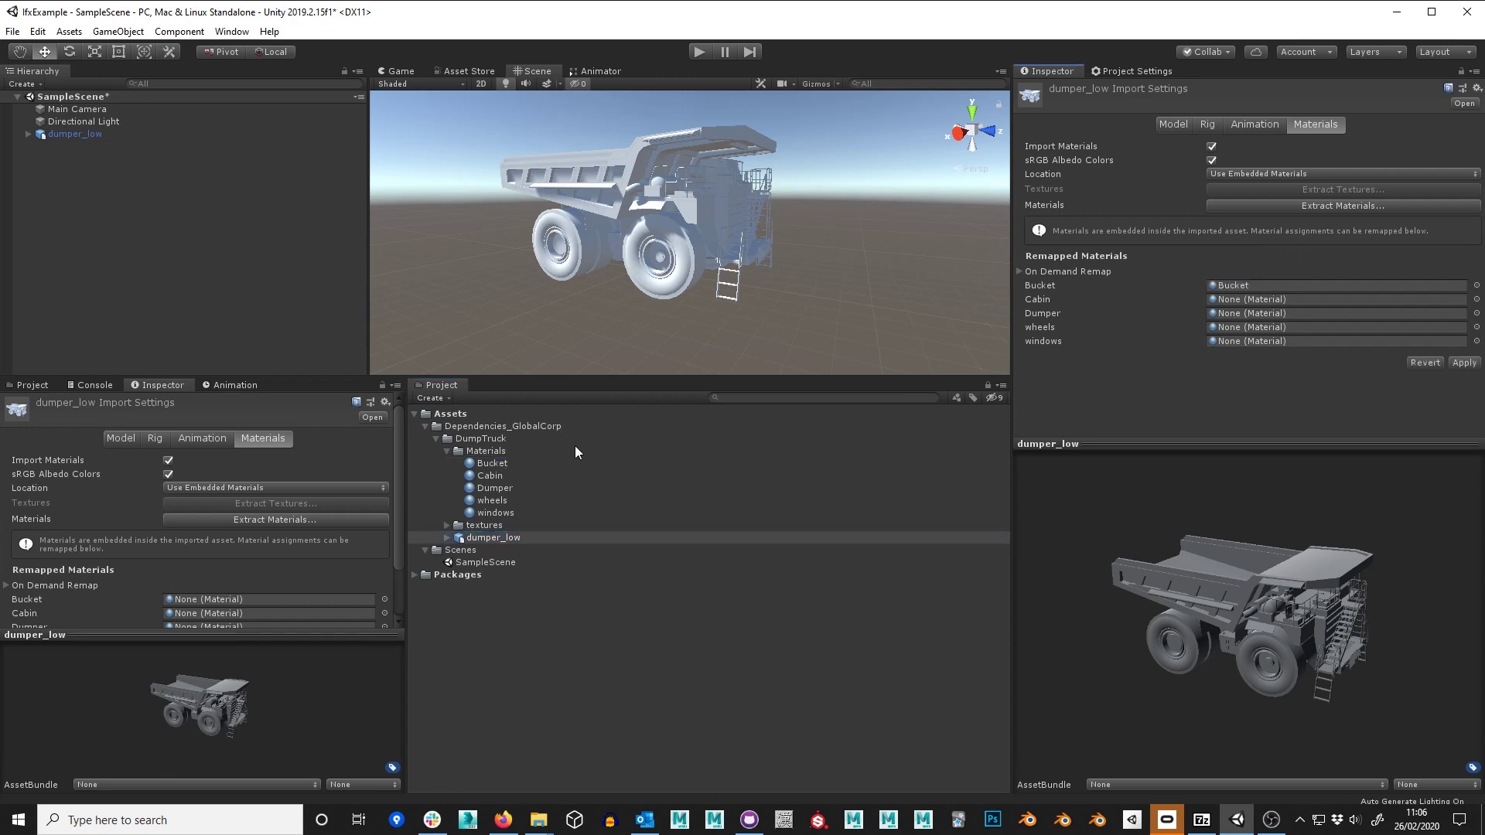
pyautogui.moveTo(486, 479); pyautogui.dragTo(1260, 300)
pyautogui.moveTo(495, 488); pyautogui.dragTo(1235, 331)
pyautogui.moveTo(497, 513); pyautogui.dragTo(1253, 341)
pyautogui.click(1464, 363)
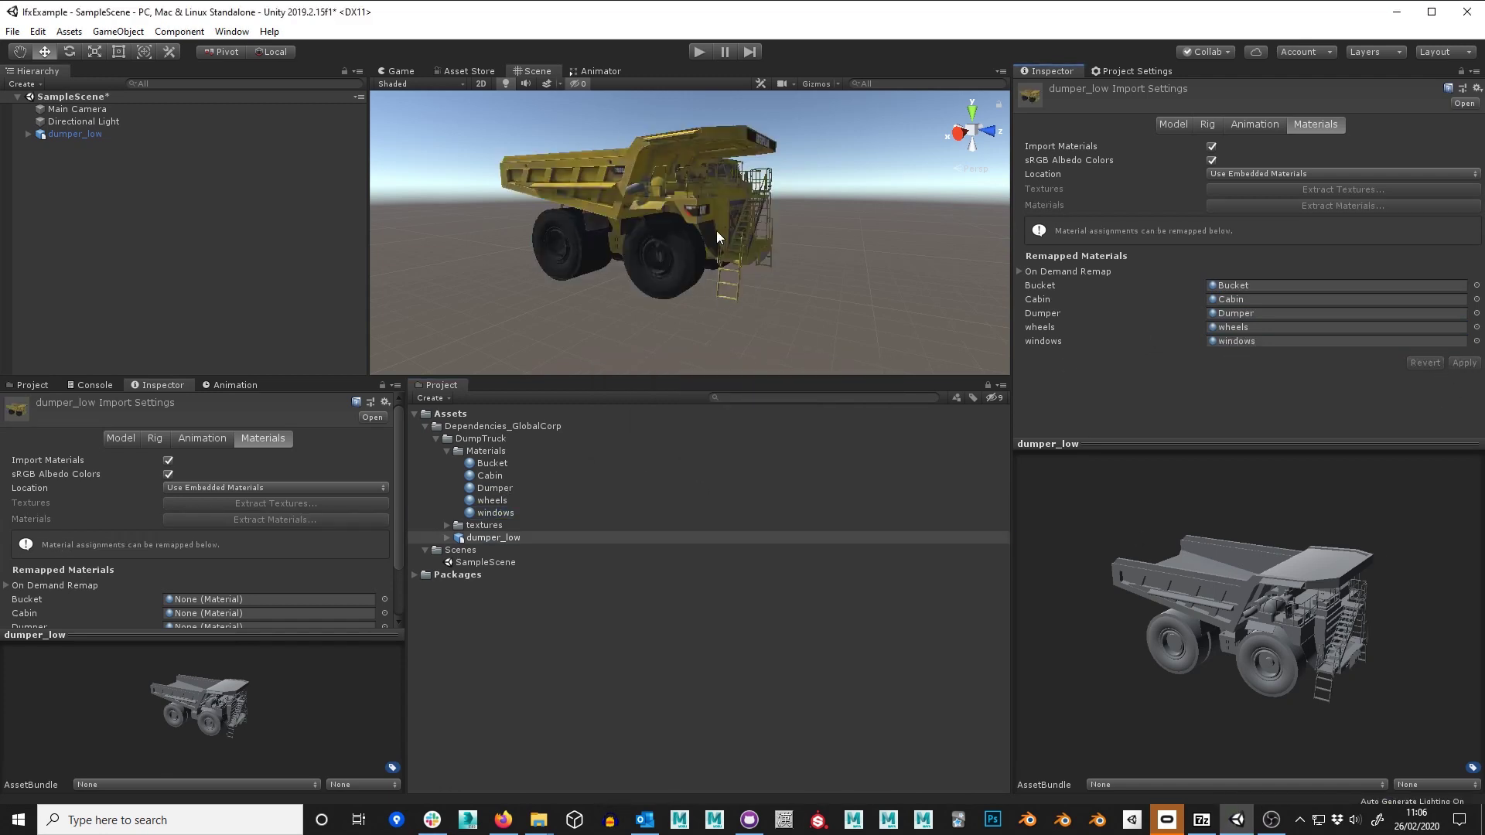
pyautogui.click(67, 191)
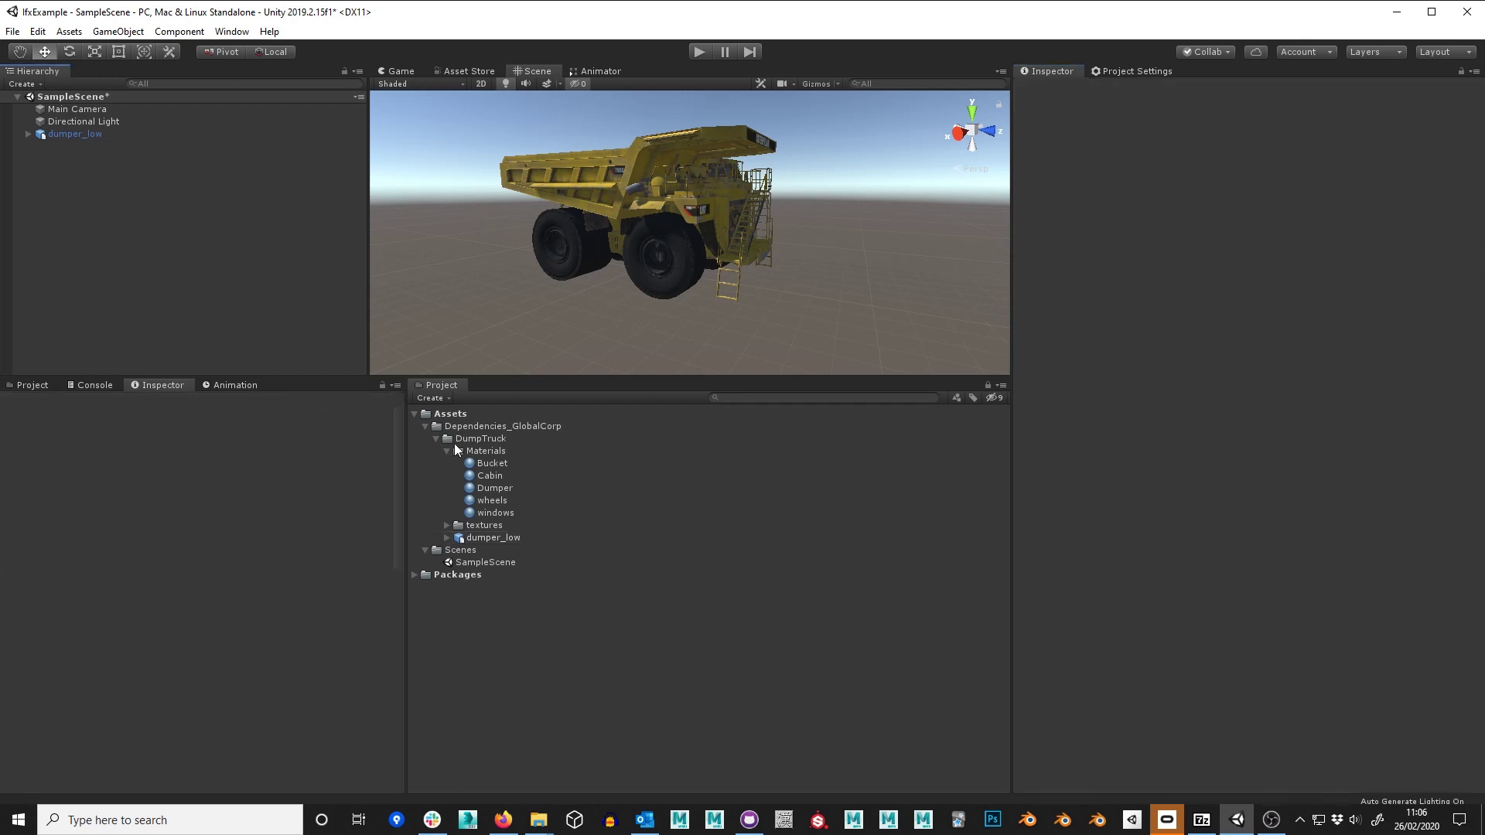
# Step: Create a folder named ifx-globalcorp in Assets, beside Dependencies_GlobalCorp
pyautogui.click(424, 426)
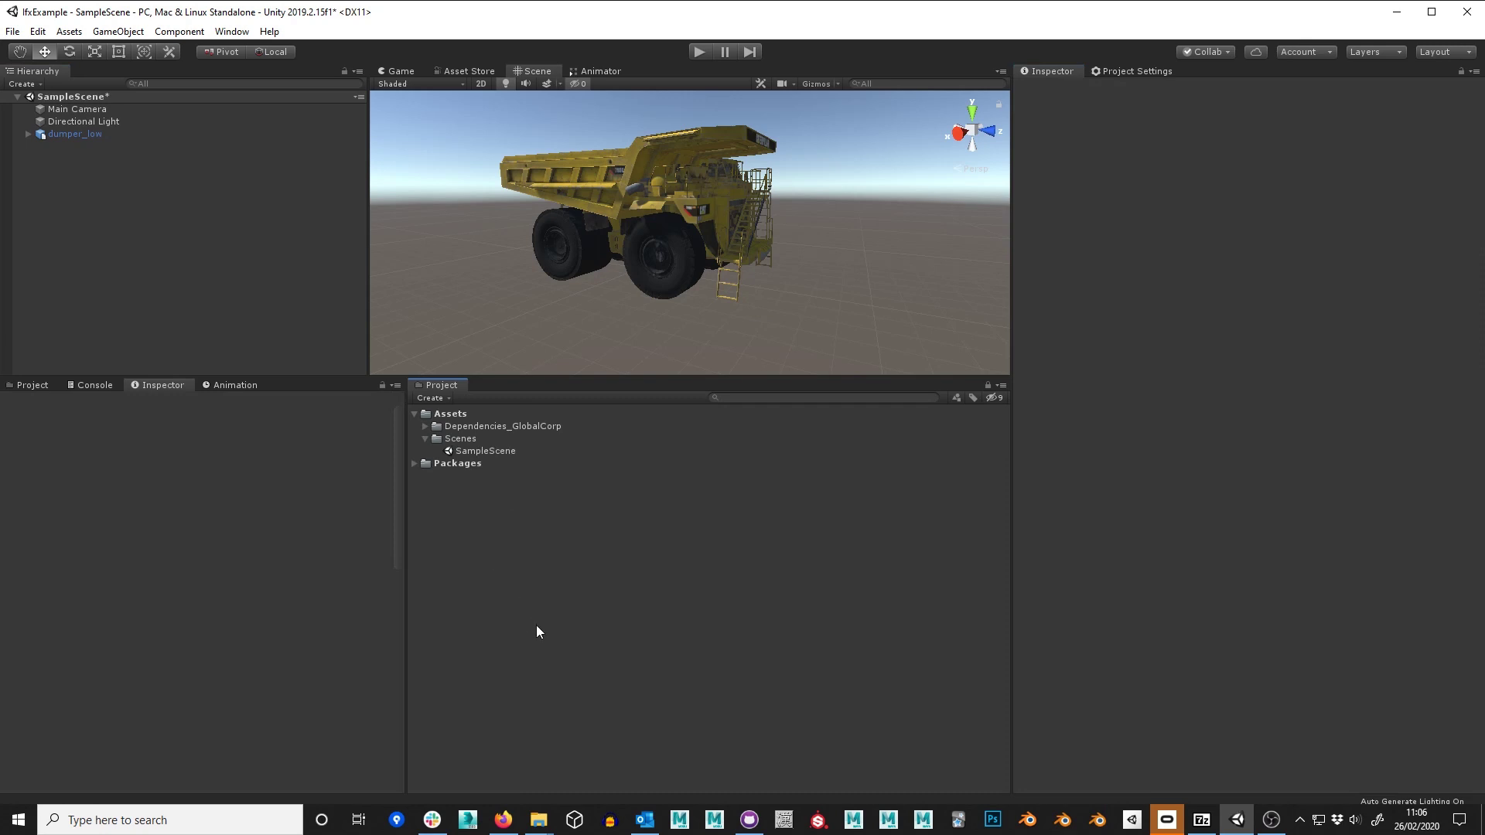
pyautogui.click(430, 398)
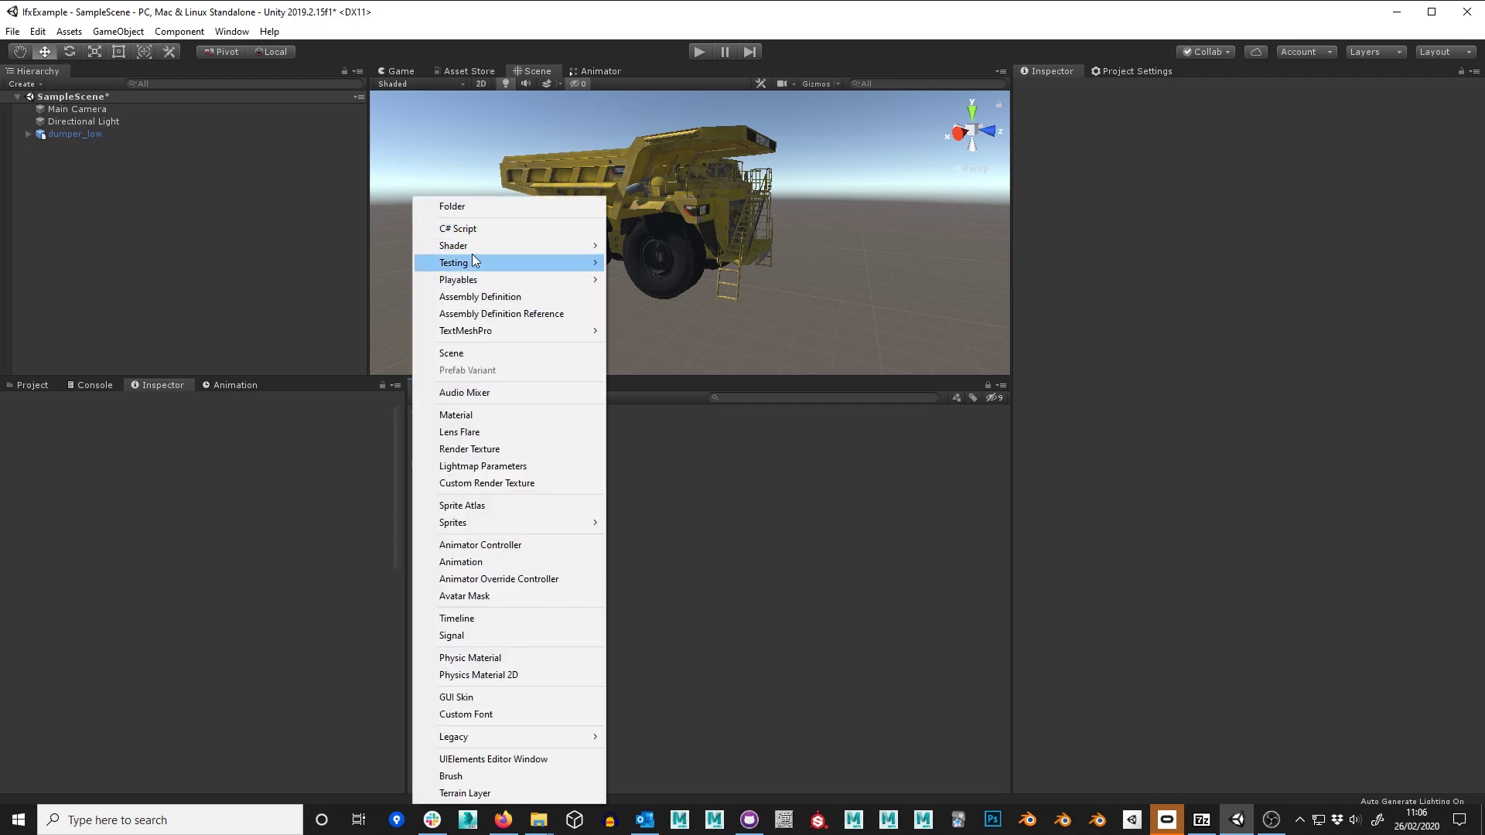
pyautogui.click(473, 204)
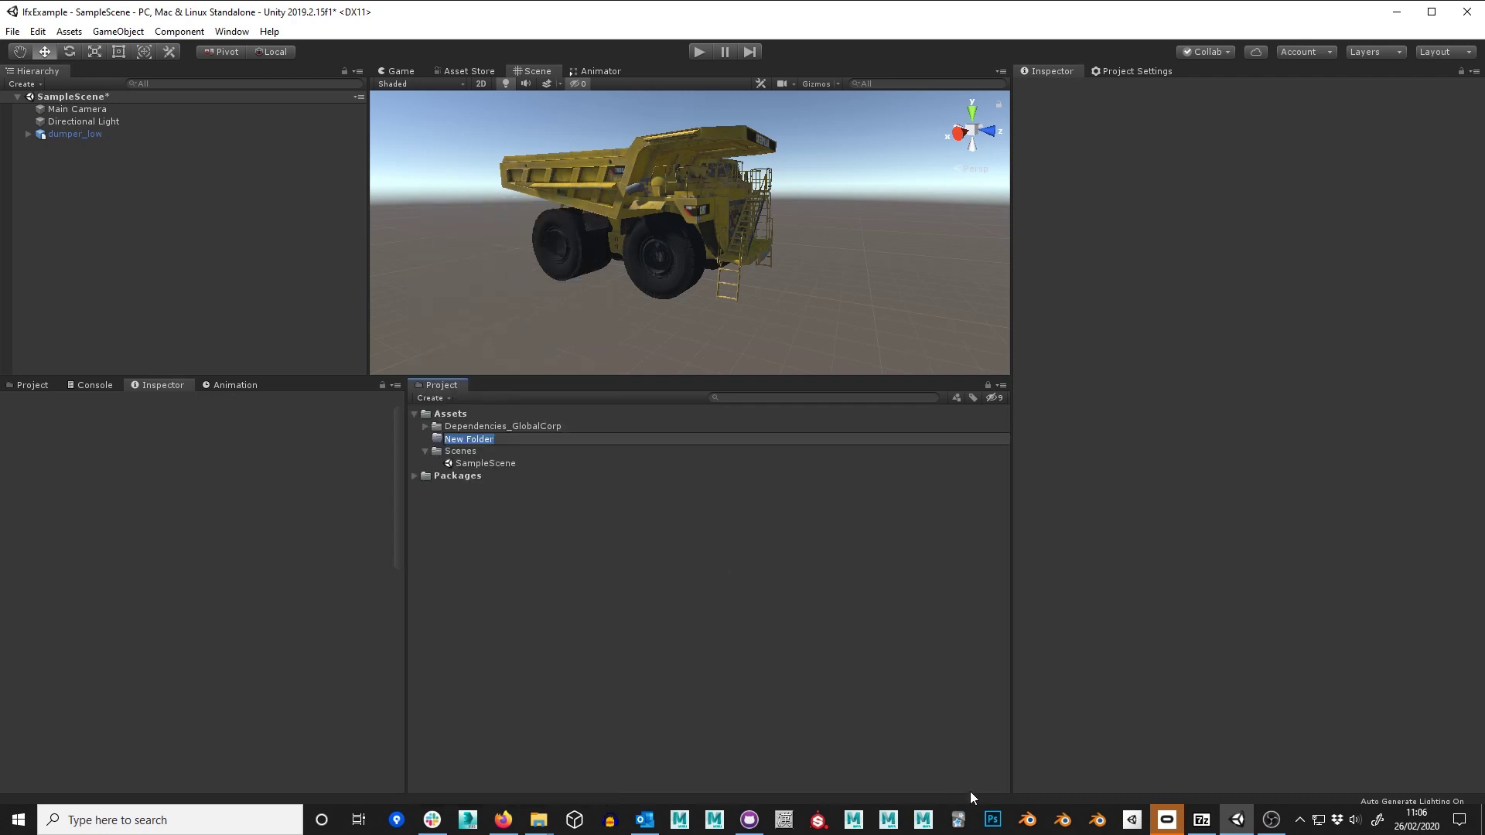
pyautogui.write('IF')
pyautogui.write('S')
pyautogui.write('-G')
pyautogui.press('BackSpace')
pyautogui.write('globalcor')
pyautogui.hotkey('ctrl', 'Left')
pyautogui.hotkey('ctrl', 'Left')
pyautogui.click(504, 427)
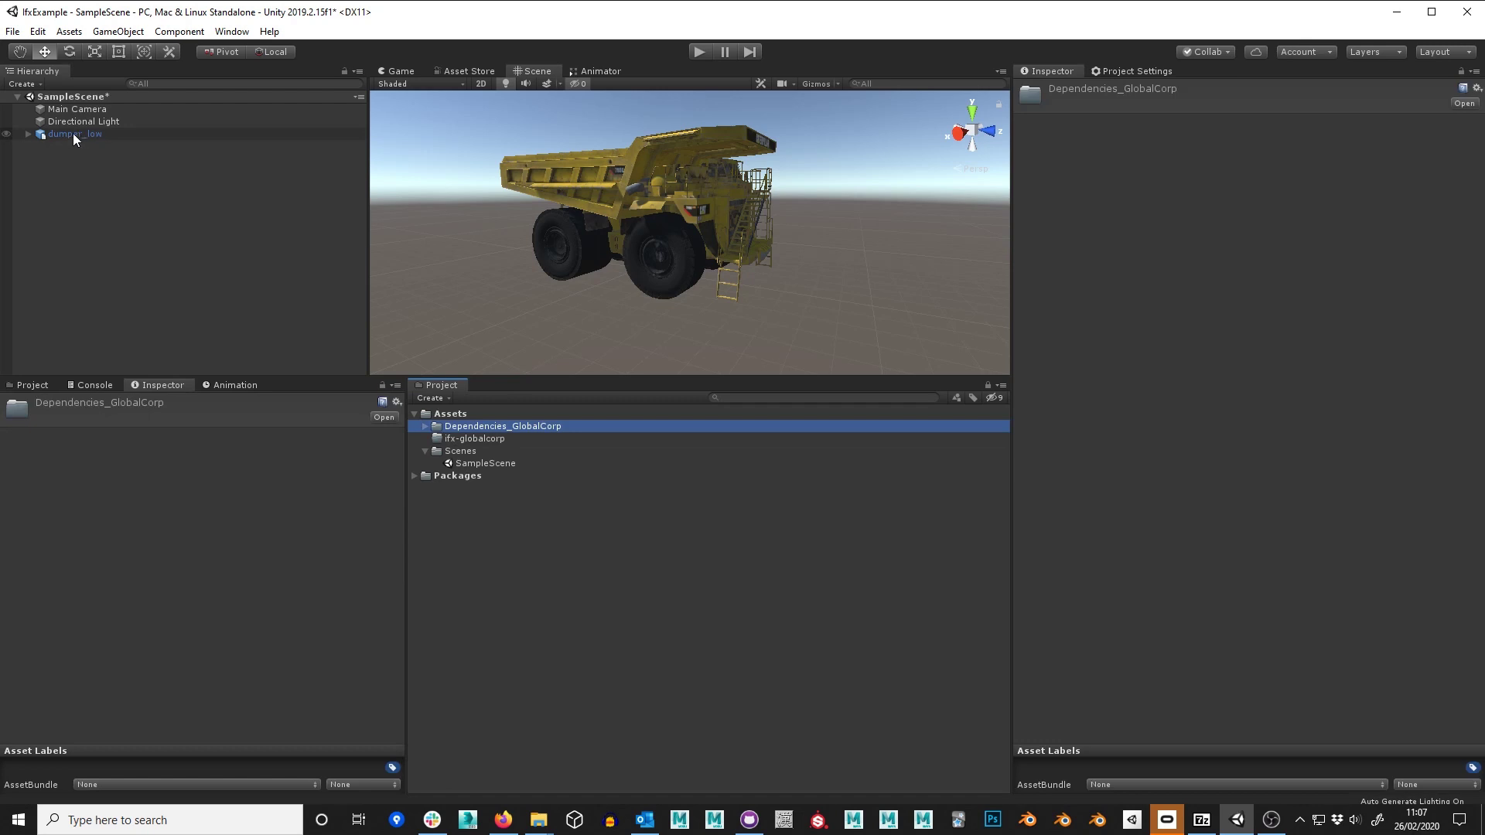
# Step: Create an original prefab from the scene's dumper_low object in the ifx-globalcorp folder and check the folder's contents
pyautogui.moveTo(72, 133); pyautogui.dragTo(461, 444)
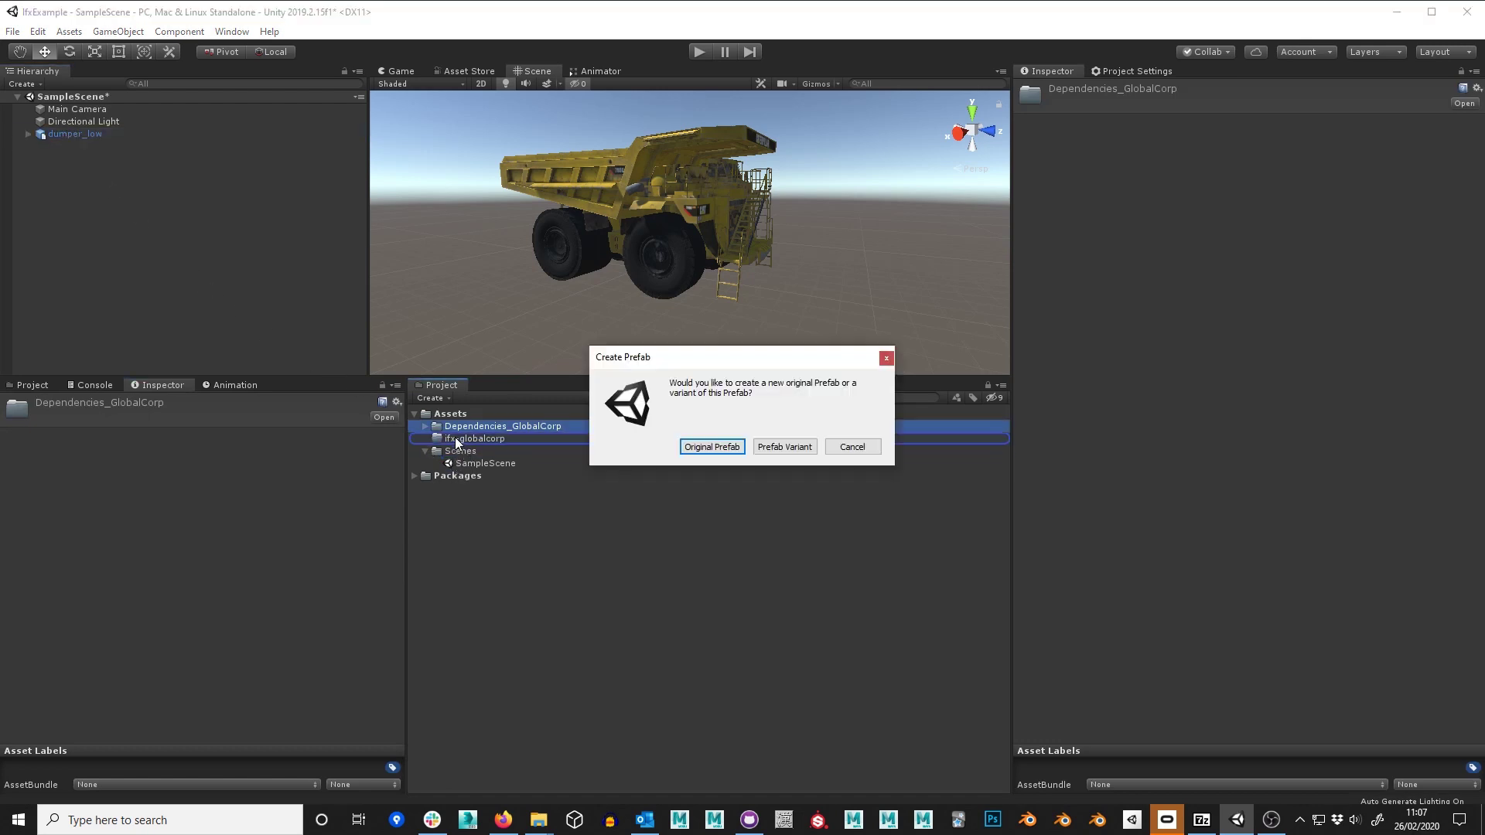
pyautogui.click(711, 447)
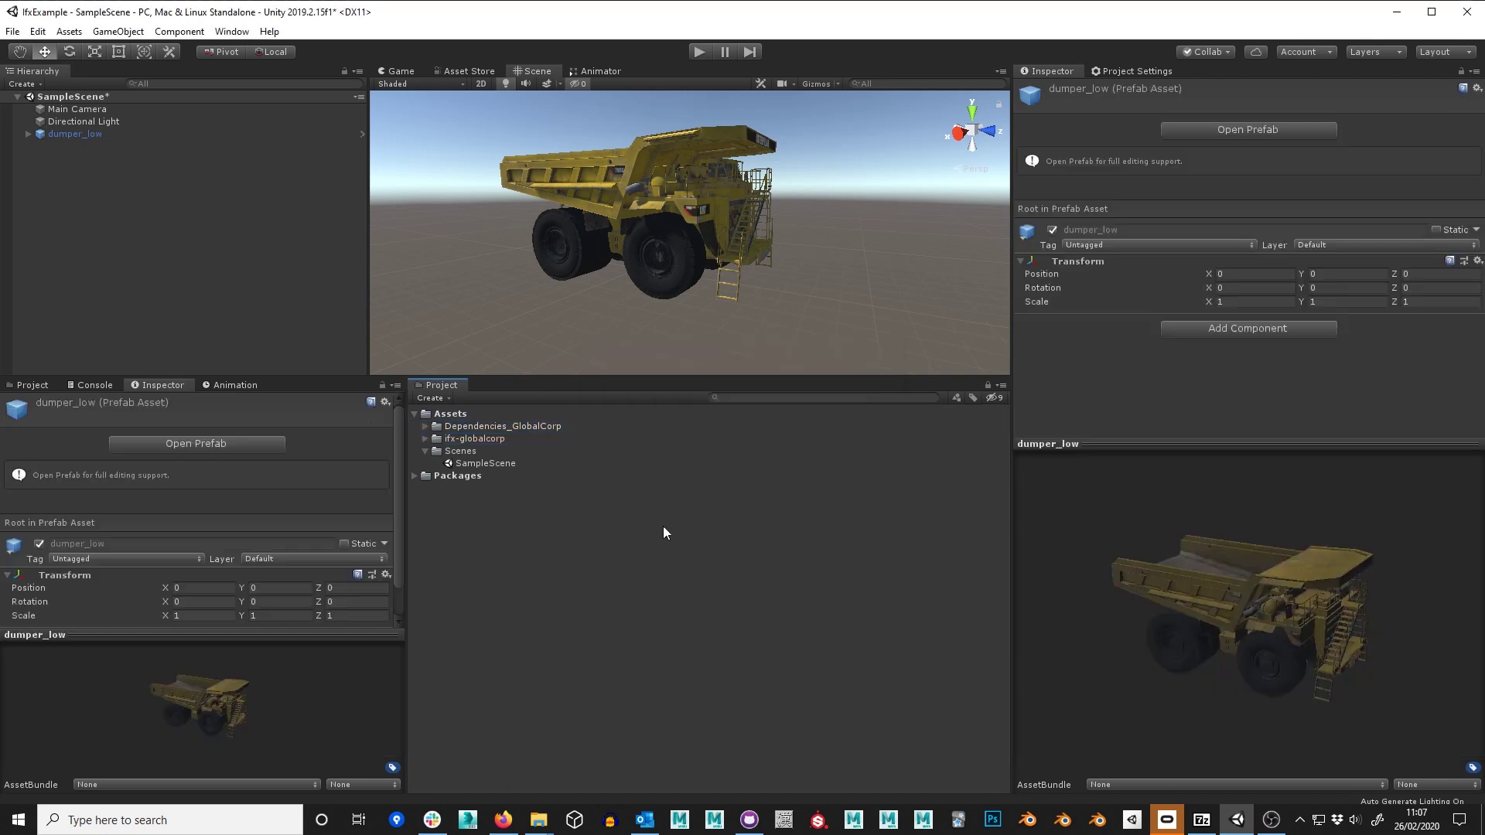
pyautogui.click(425, 438)
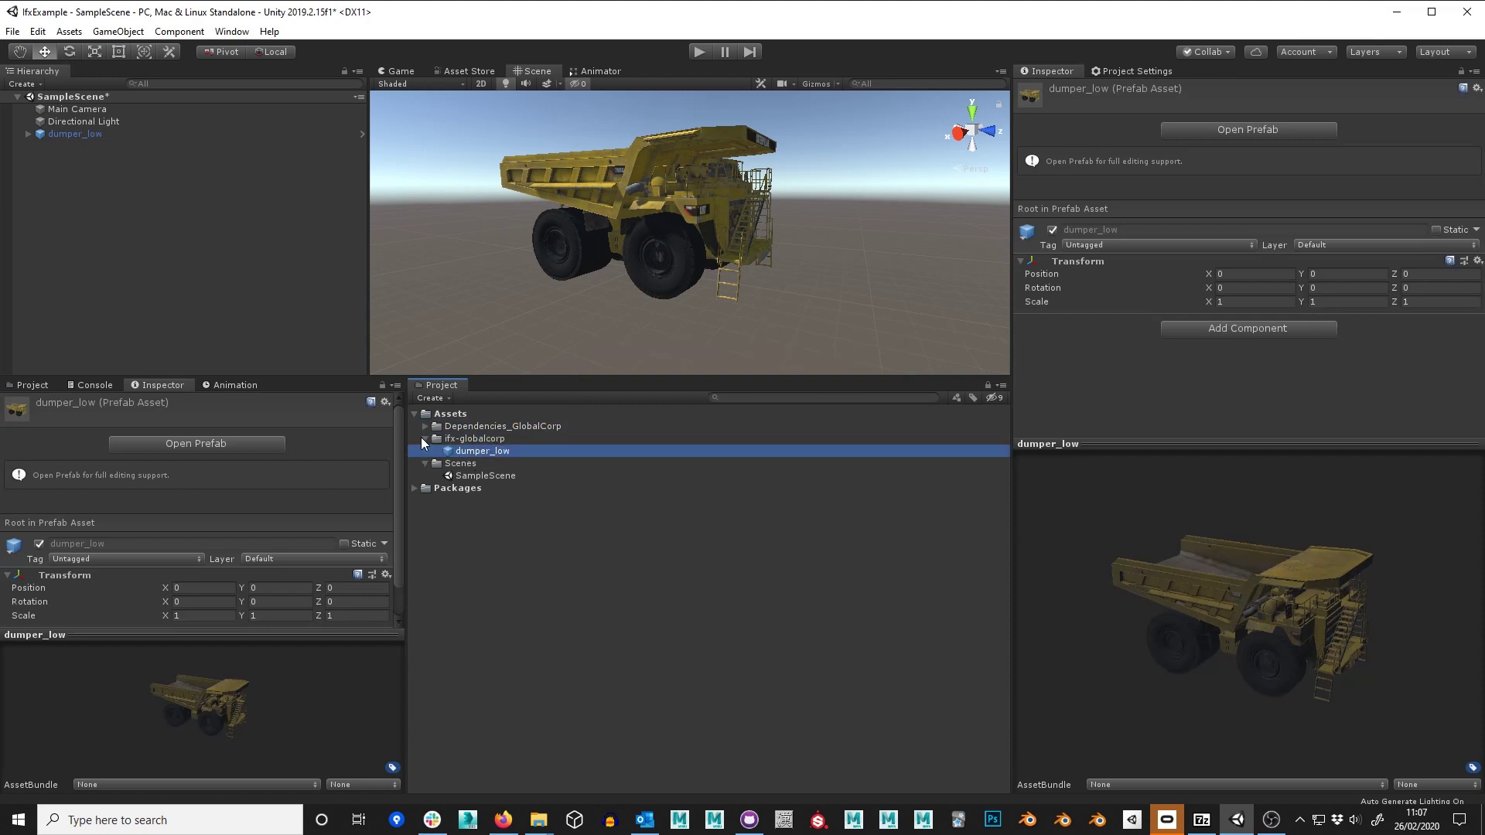
pyautogui.click(424, 438)
pyautogui.click(462, 438)
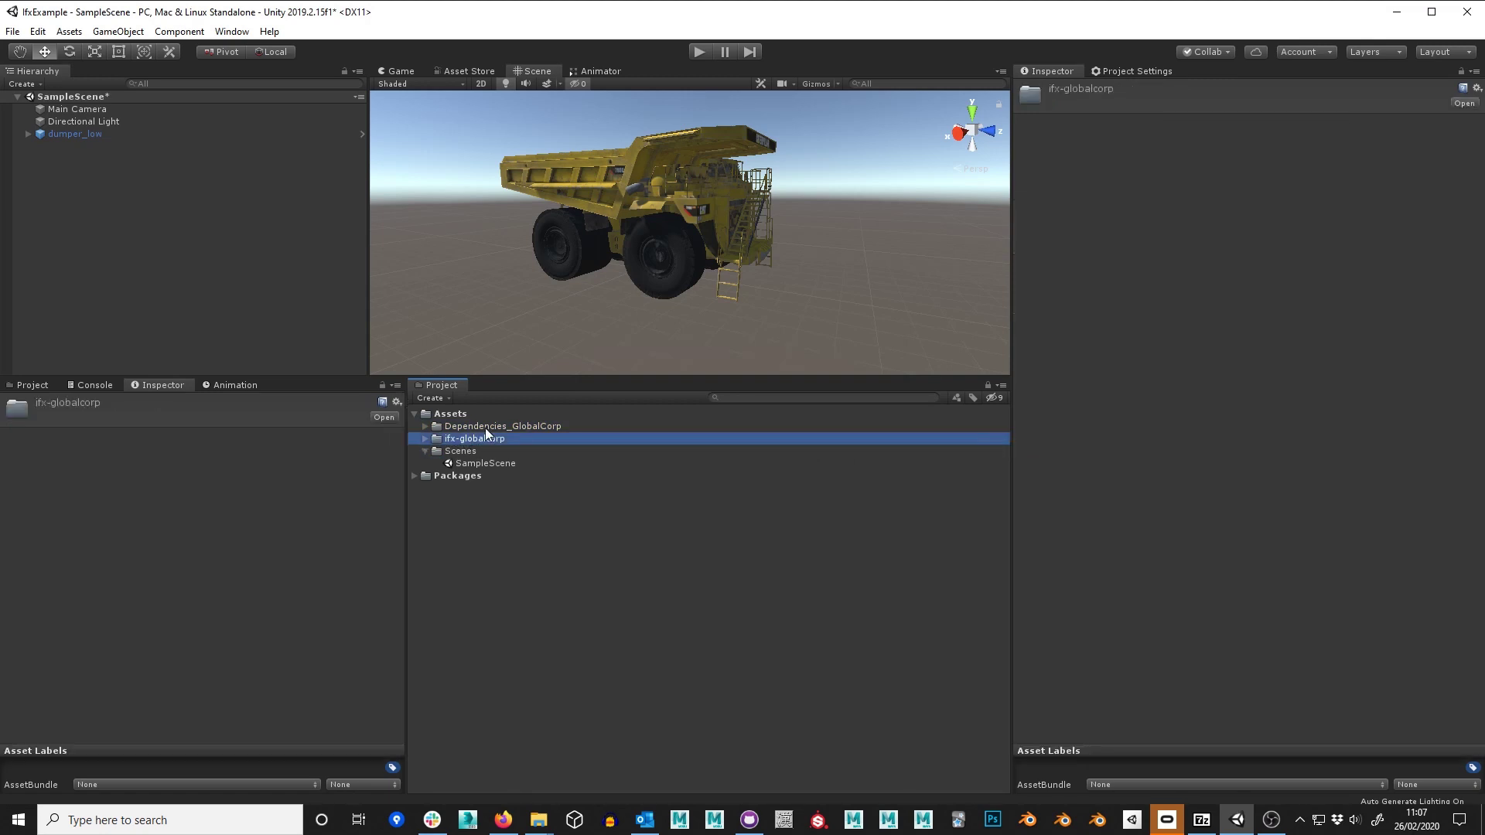
pyautogui.keyDown('ctrl'); pyautogui.click(475, 426); pyautogui.keyUp('ctrl')
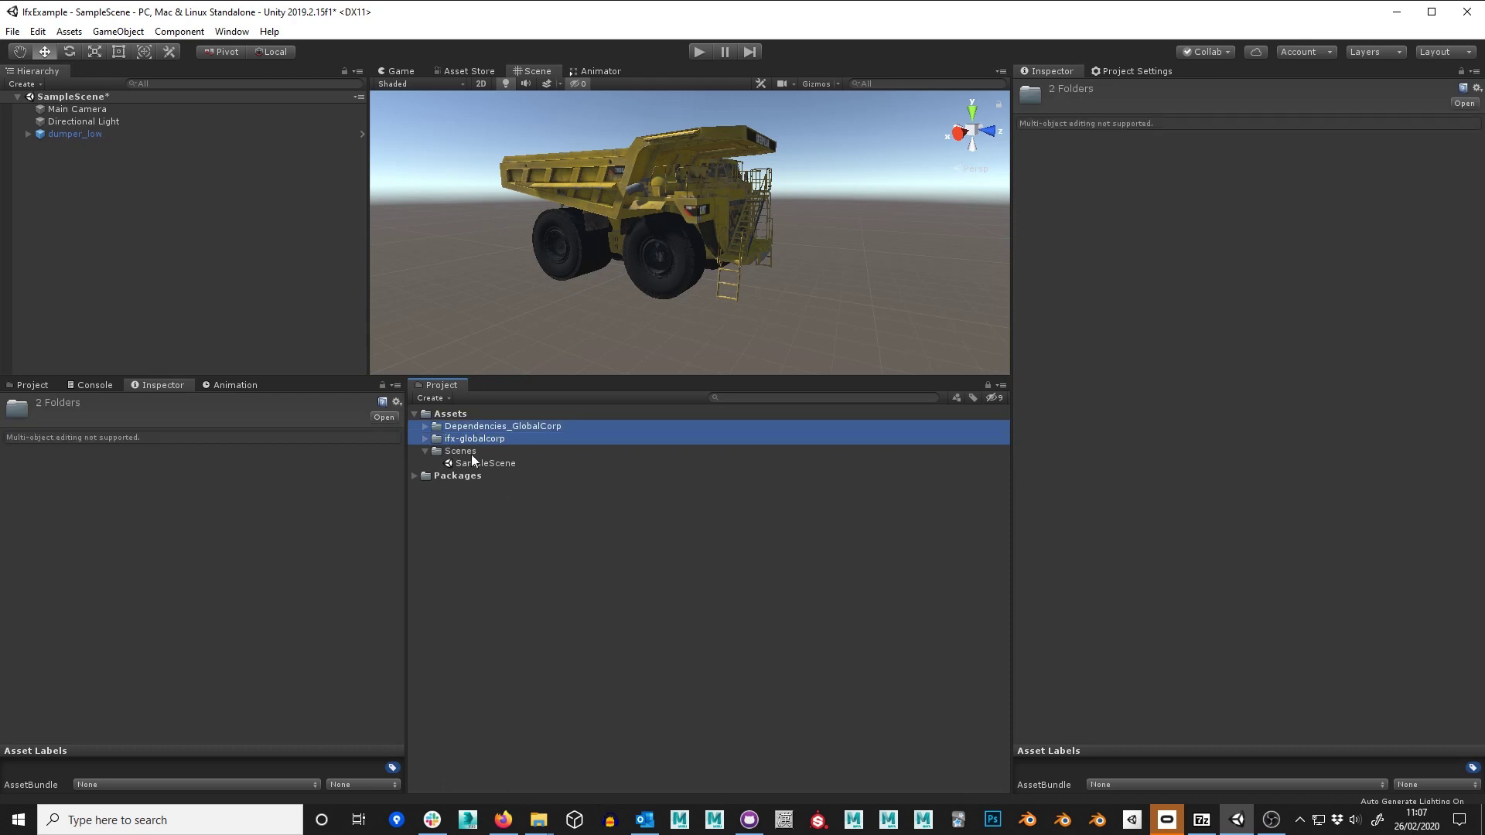
pyautogui.click(74, 34)
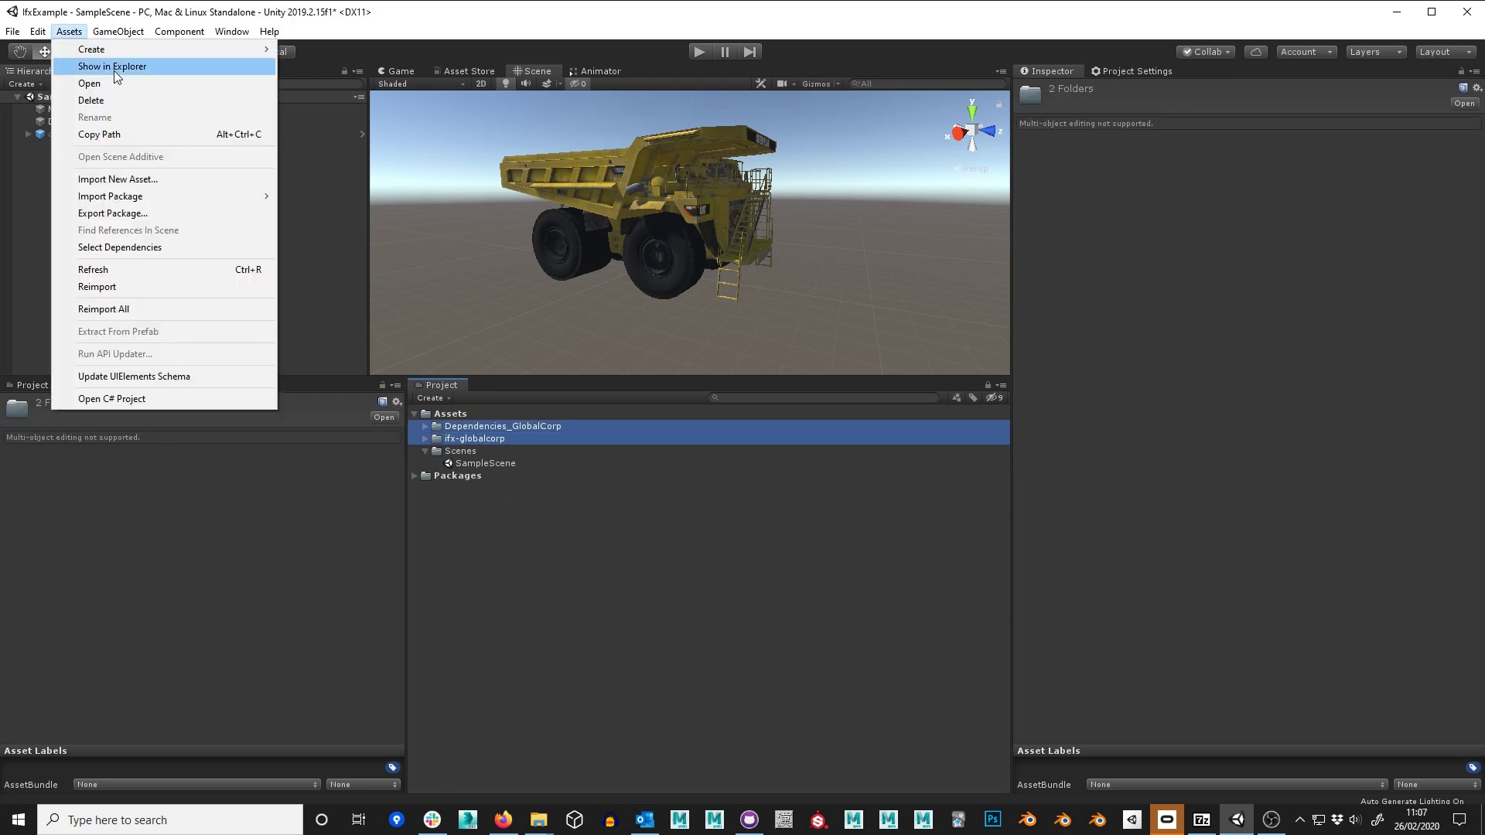
pyautogui.click(306, 201)
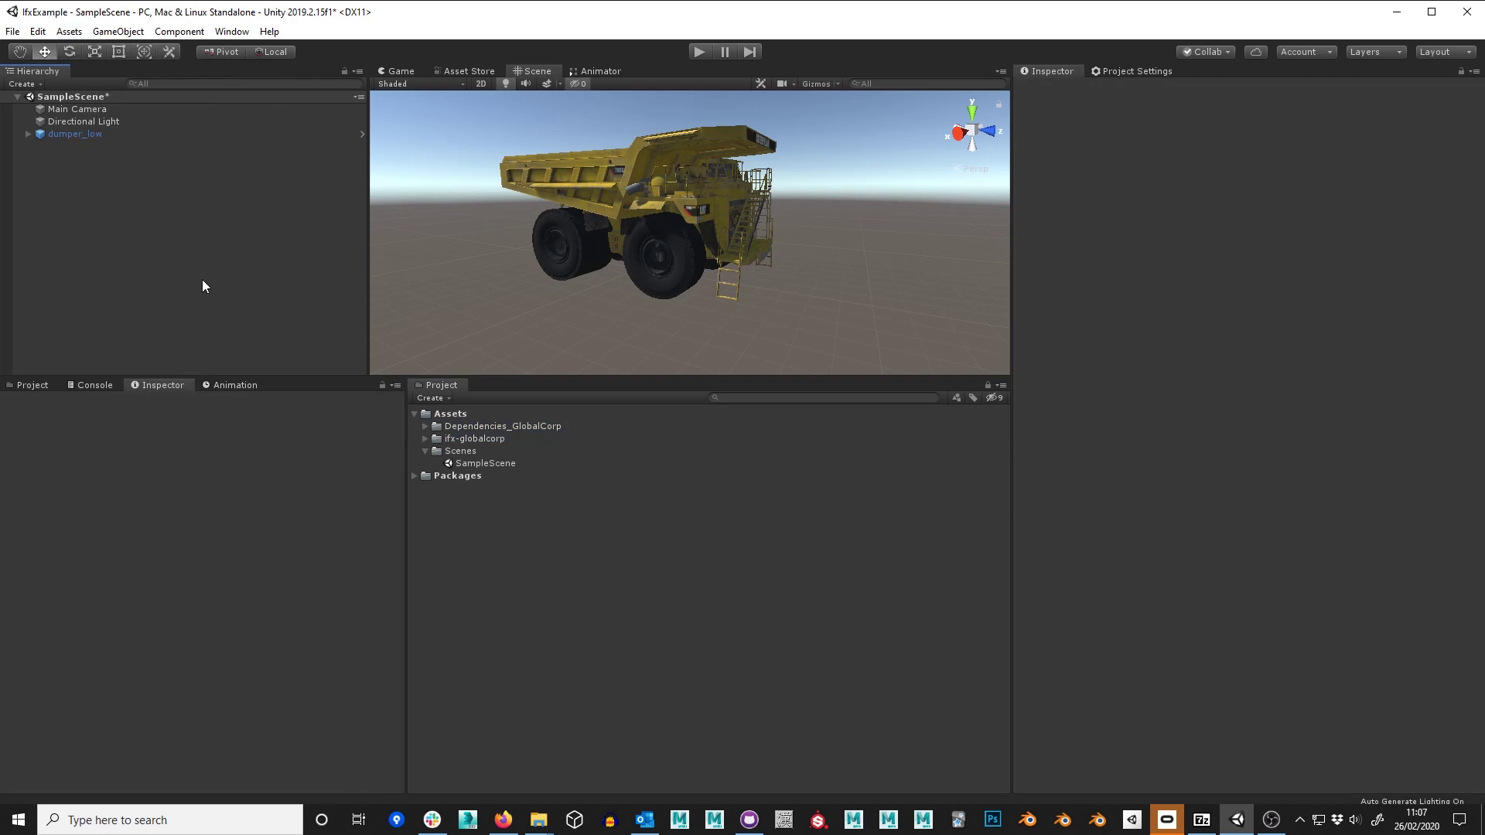